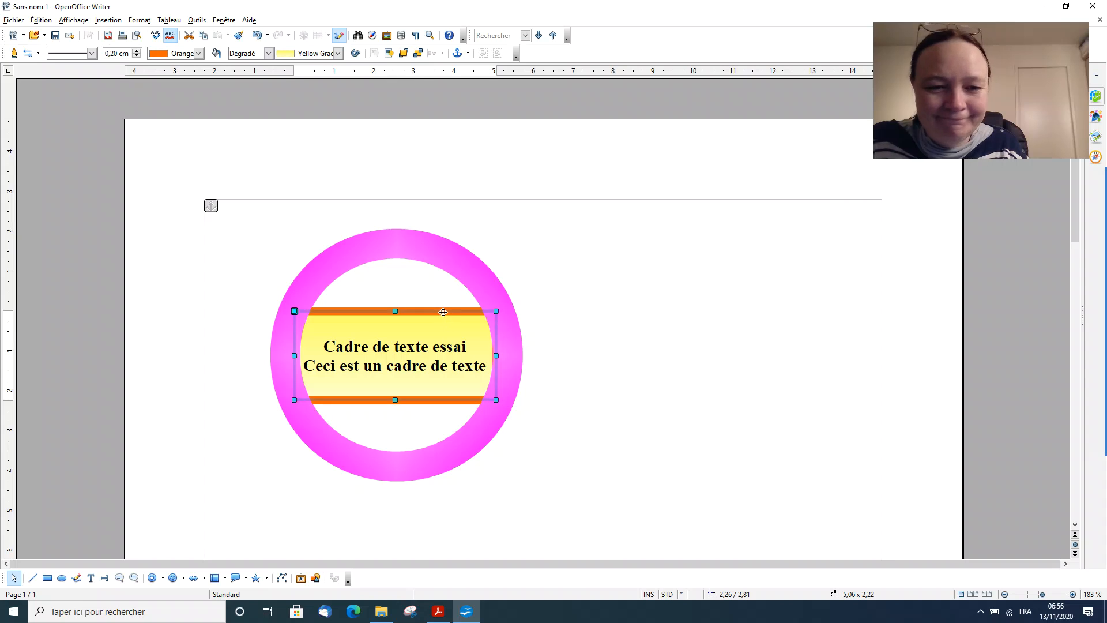
Step: Draw a regular pentagon below the yellow text frame and stretch it to about 4.01 × 3.61 cm
left_click(254, 431)
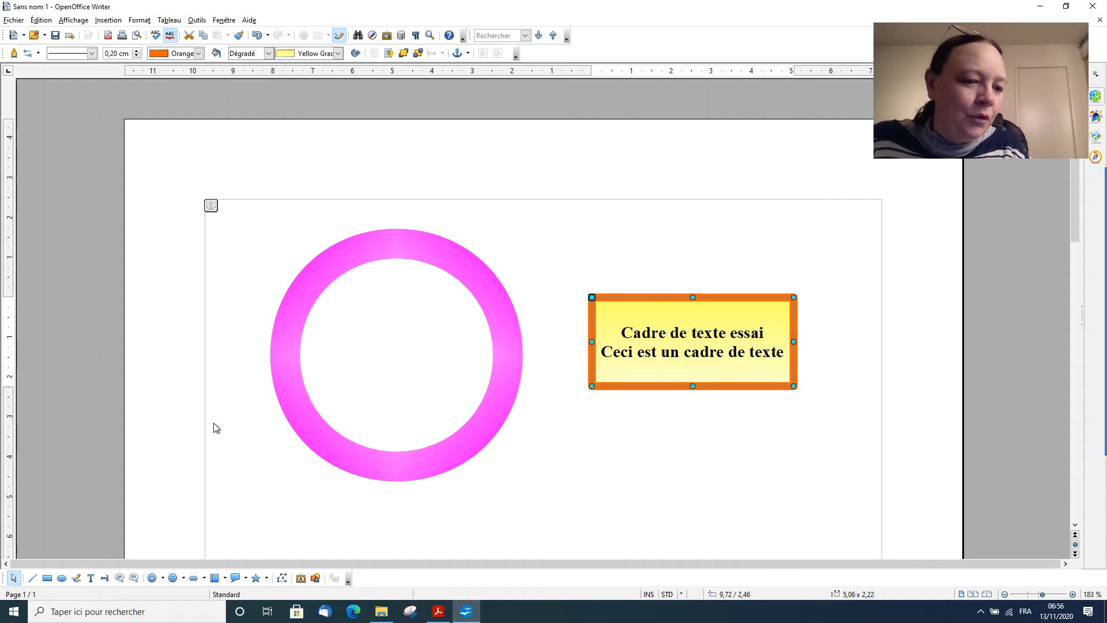
left_click(162, 578)
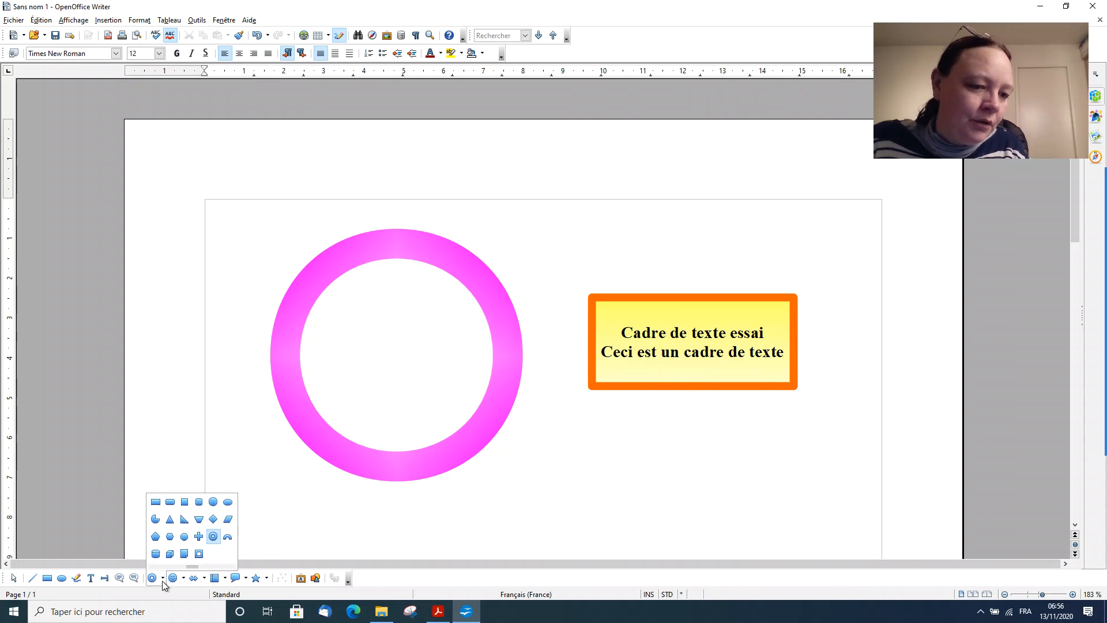
left_click(154, 534)
left_click_drag(597, 417, 759, 544)
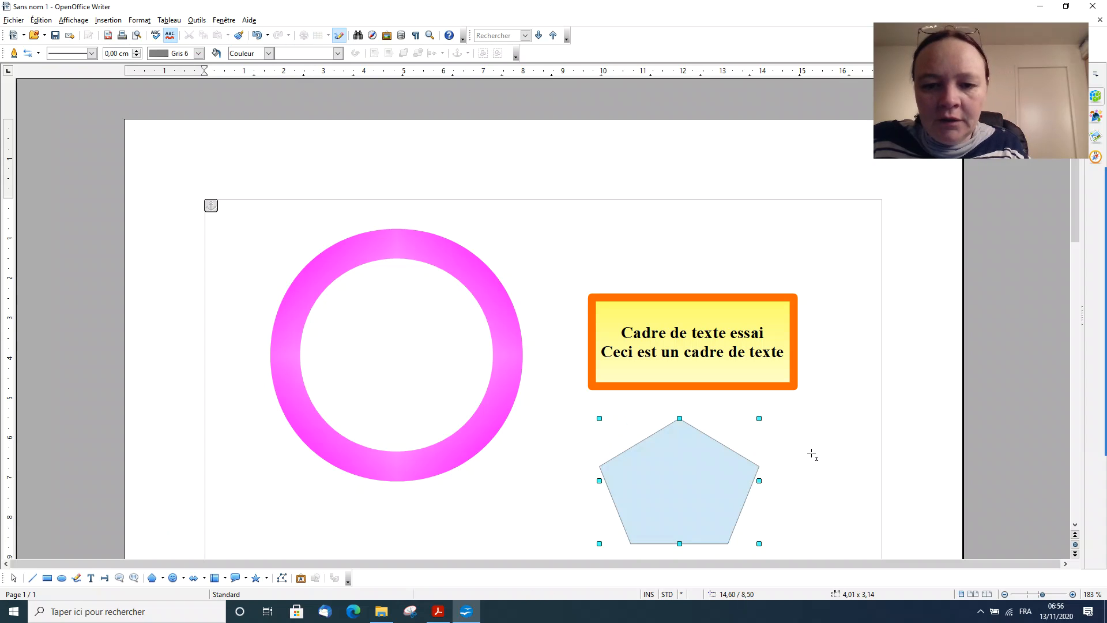
scroll(808, 452, "down", 3)
mouse_move(679, 338)
left_mouse_down()
mouse_move(679, 376)
mouse_move(675, 355)
left_mouse_up()
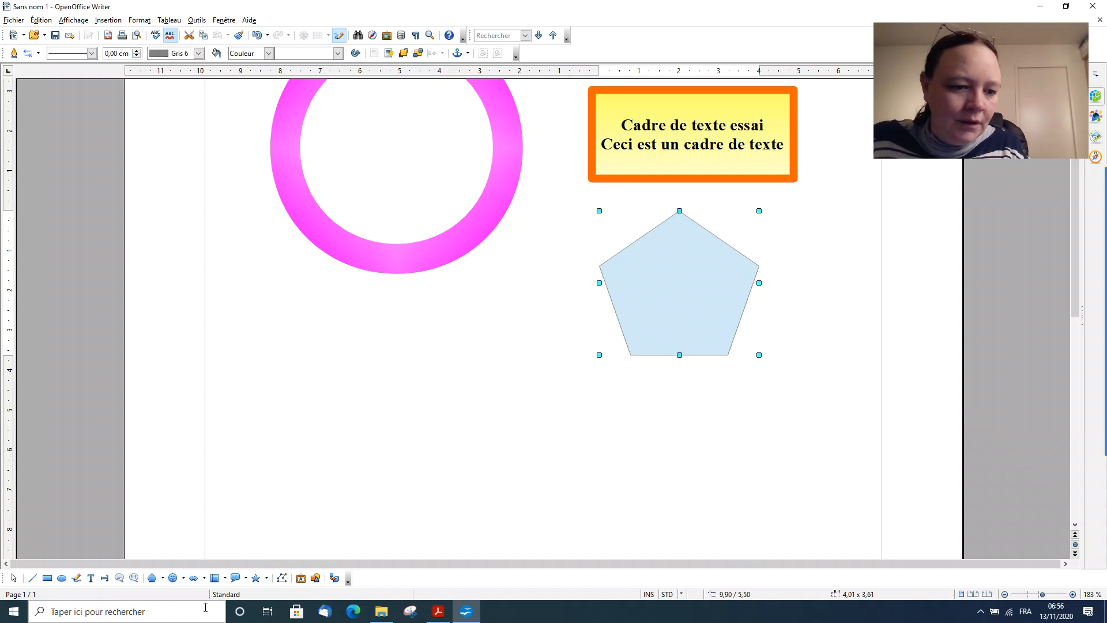
Step: Draw a folded-corner sheet about 4.89 × 6.06 cm below the pink ring
left_click(163, 578)
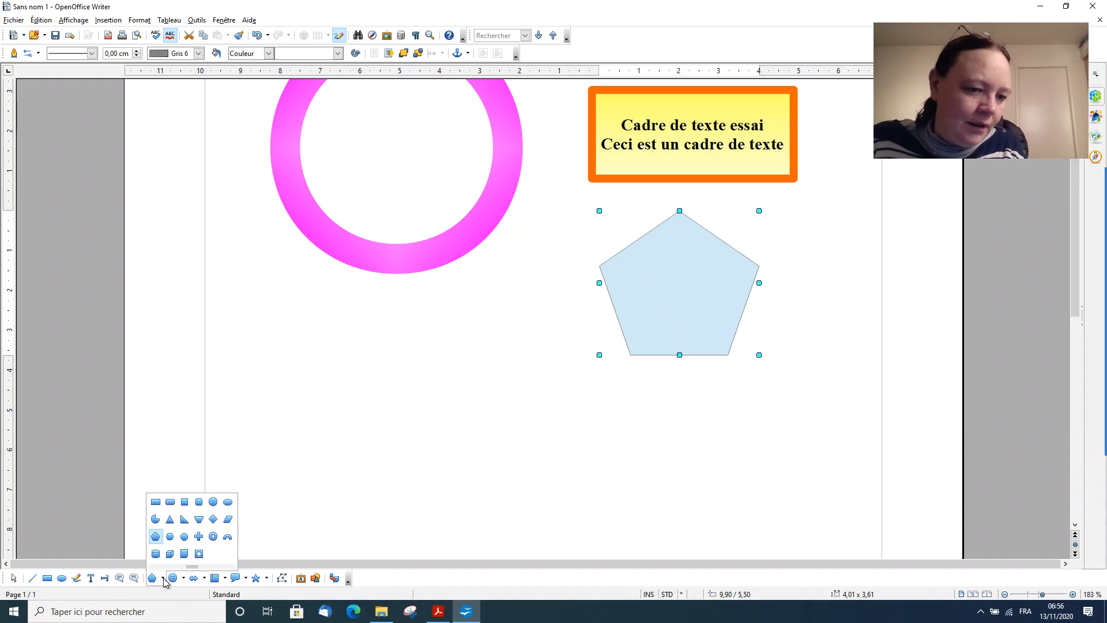
left_click(184, 553)
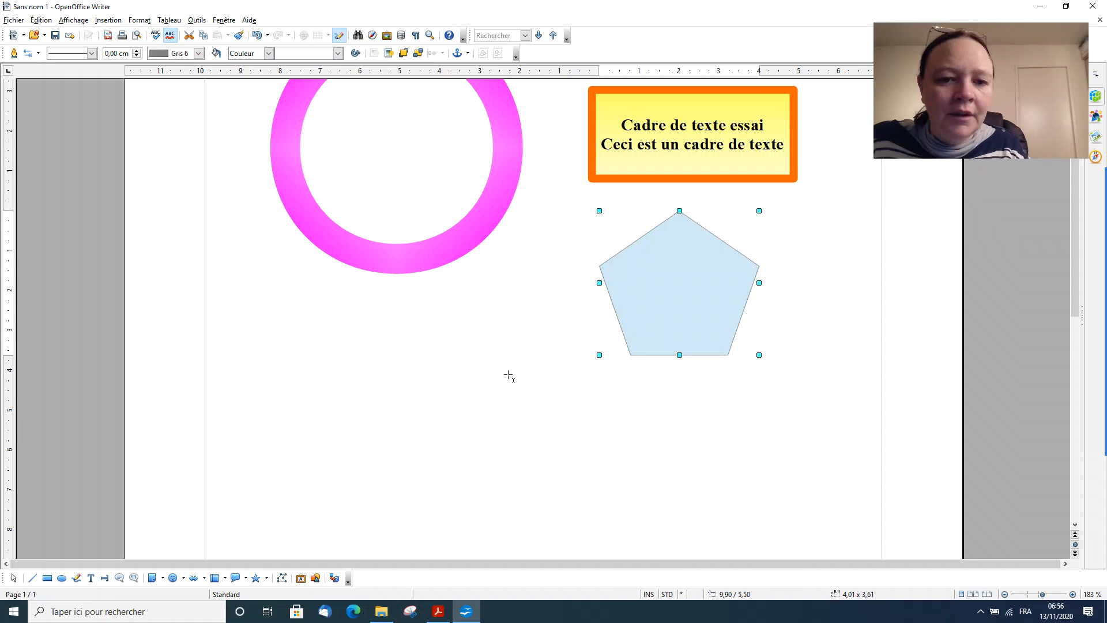
scroll(471, 356, "down", 3)
left_click_drag(388, 203, 540, 446)
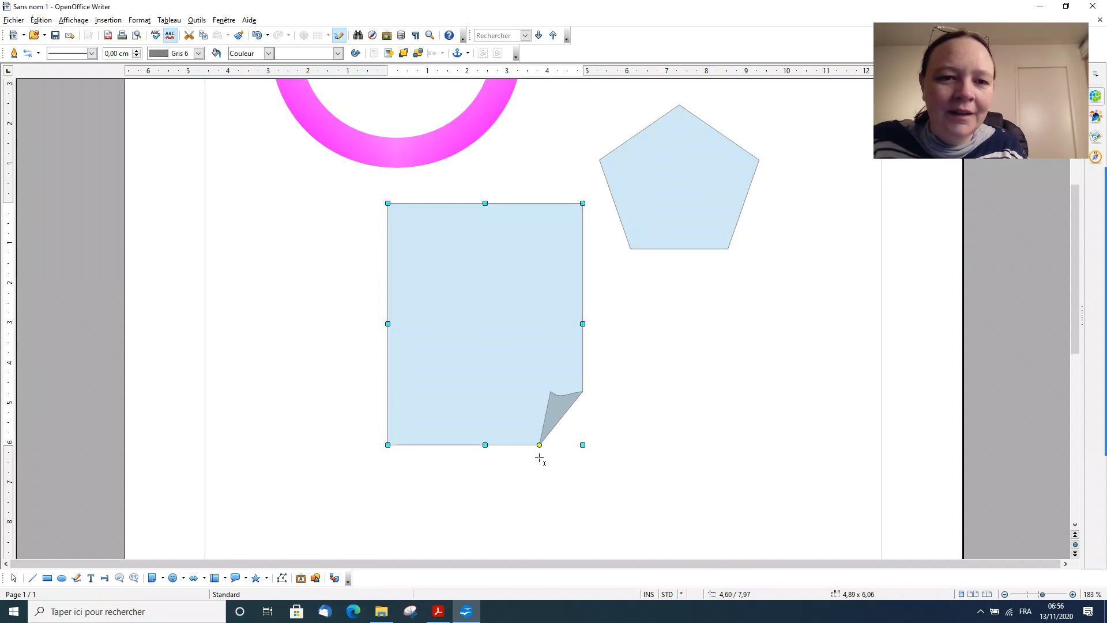
Step: Fill the folded-corner sheet with the colour Jaune and enlarge its folded corner
right_click(486, 329)
left_click(442, 264)
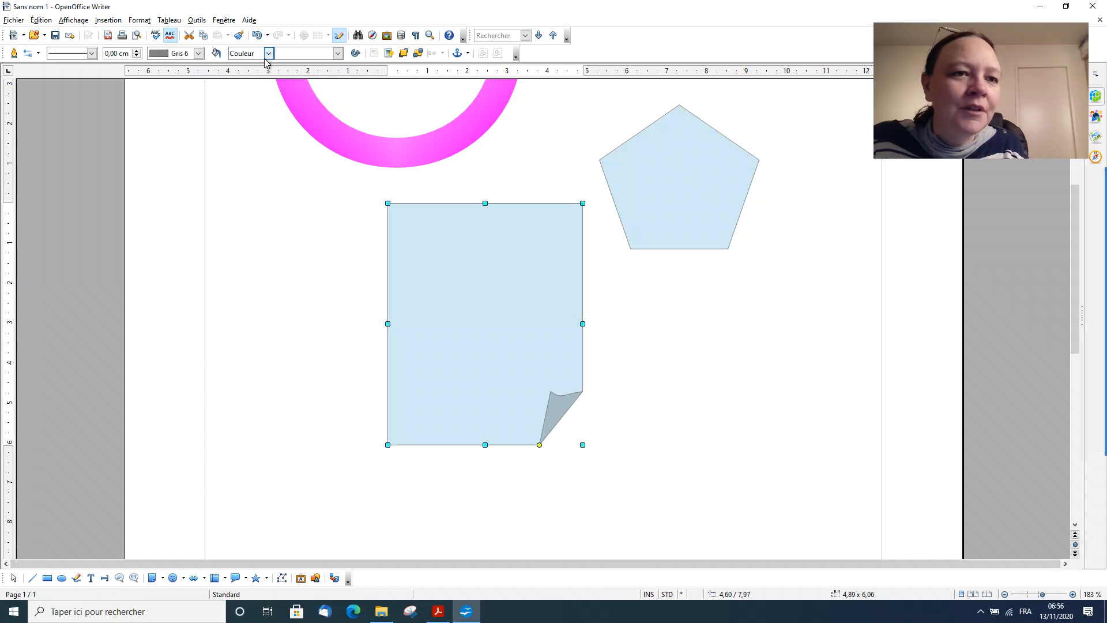
left_click(337, 53)
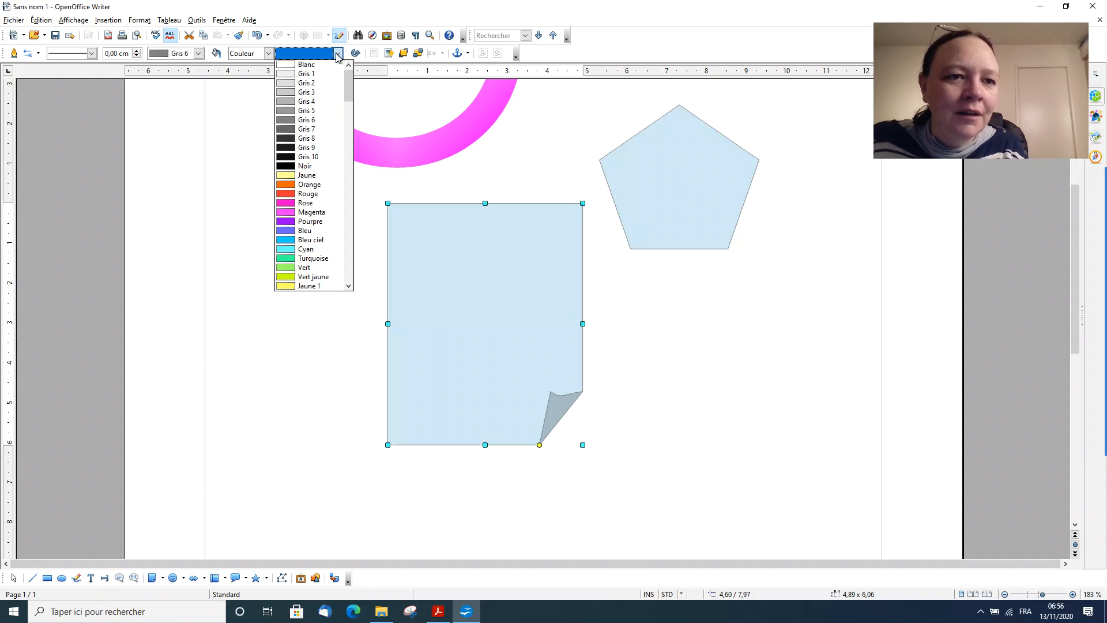
left_click(306, 175)
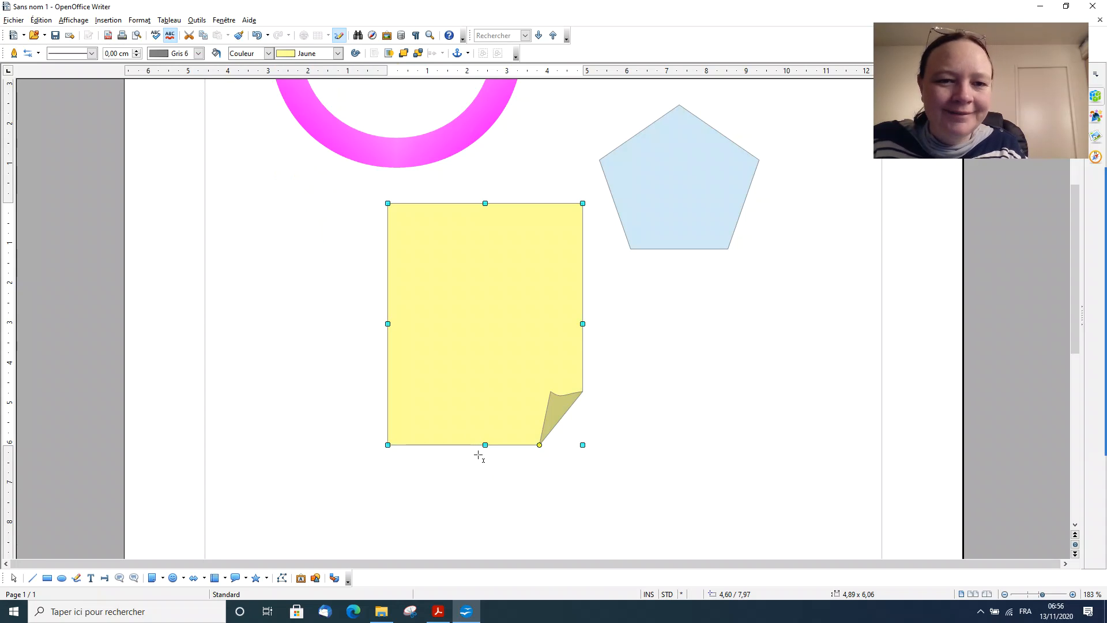
mouse_move(541, 444)
left_mouse_down()
mouse_move(517, 432)
mouse_move(524, 444)
left_mouse_up()
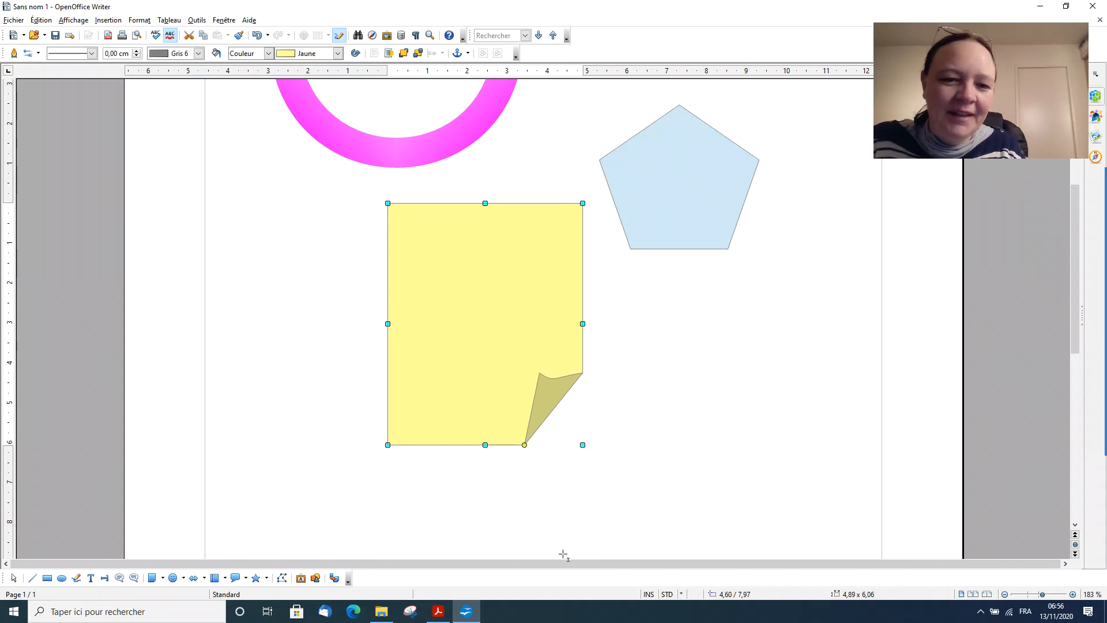
key("Escape")
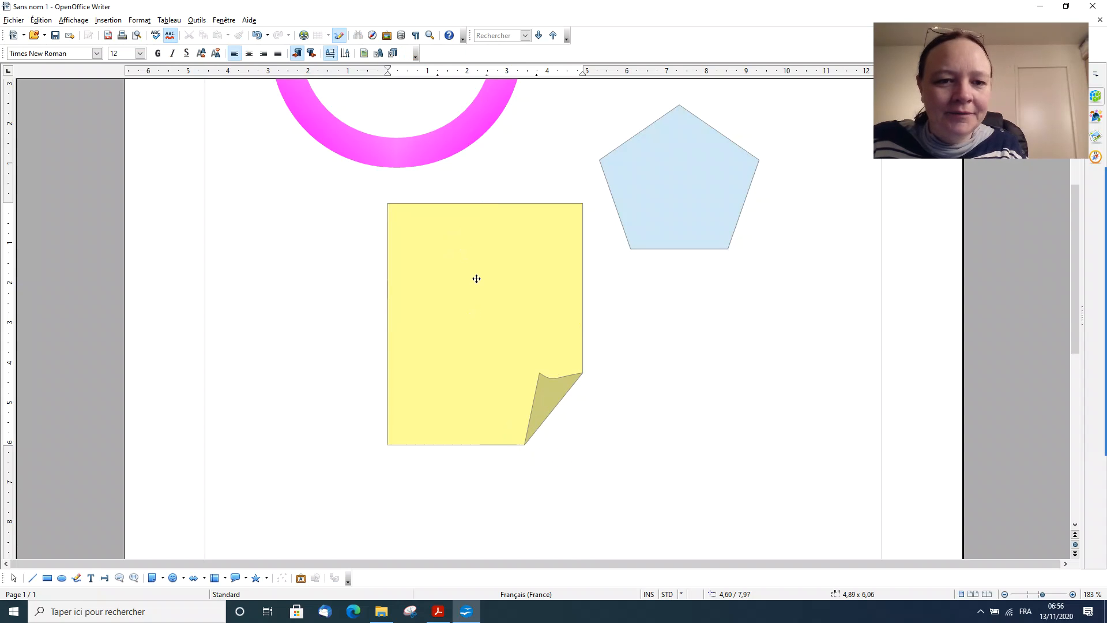
type("e")
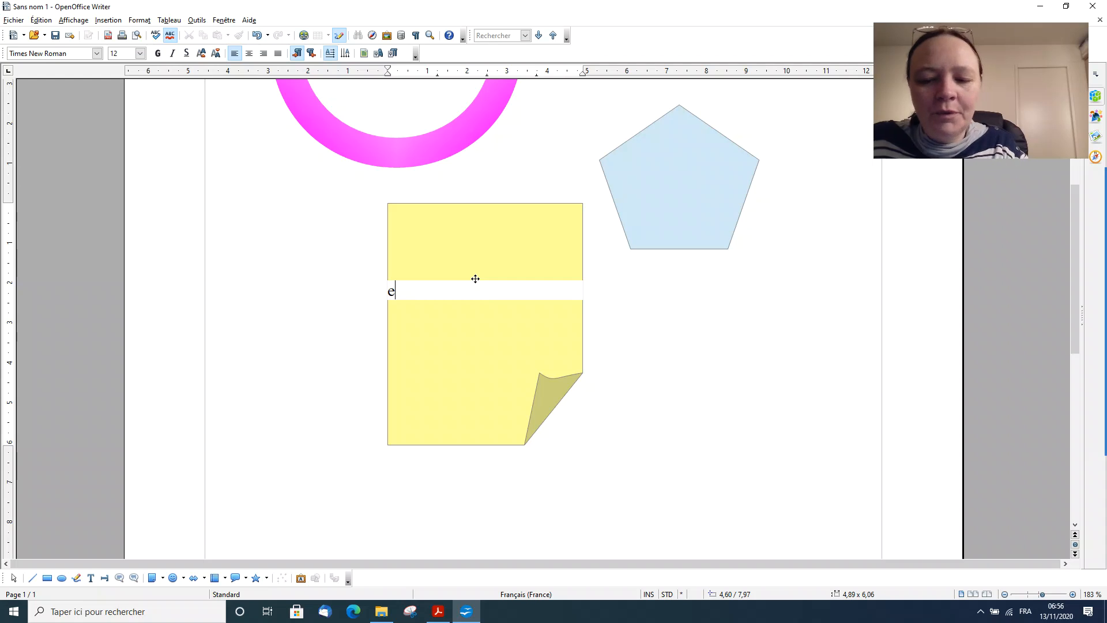
left_click(314, 234)
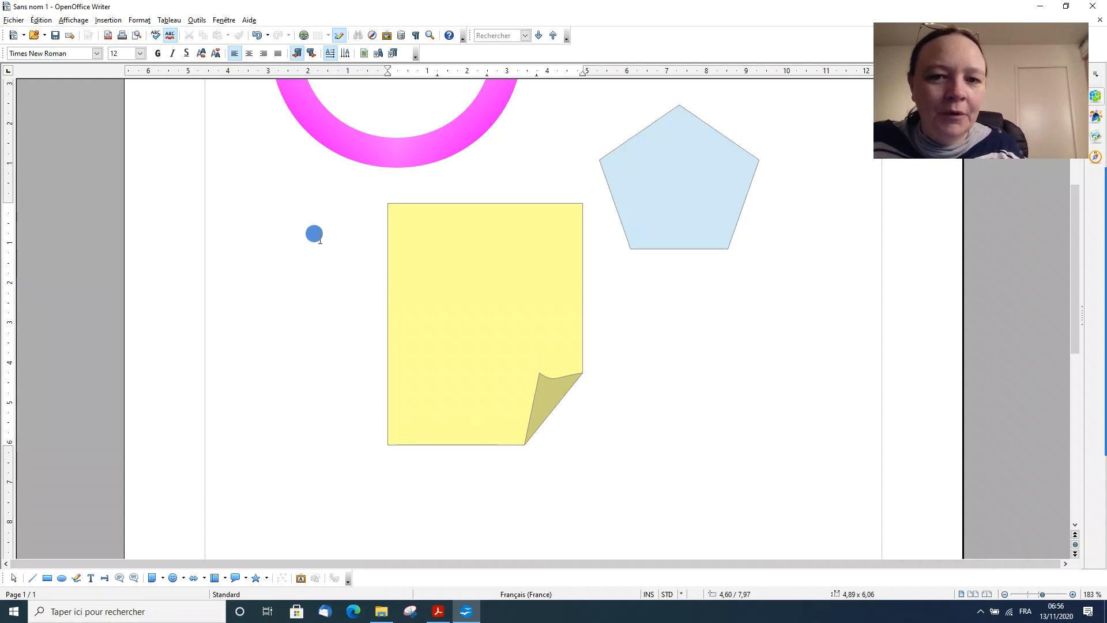
scroll(320, 239, "up", 5)
scroll(321, 240, "down", 5)
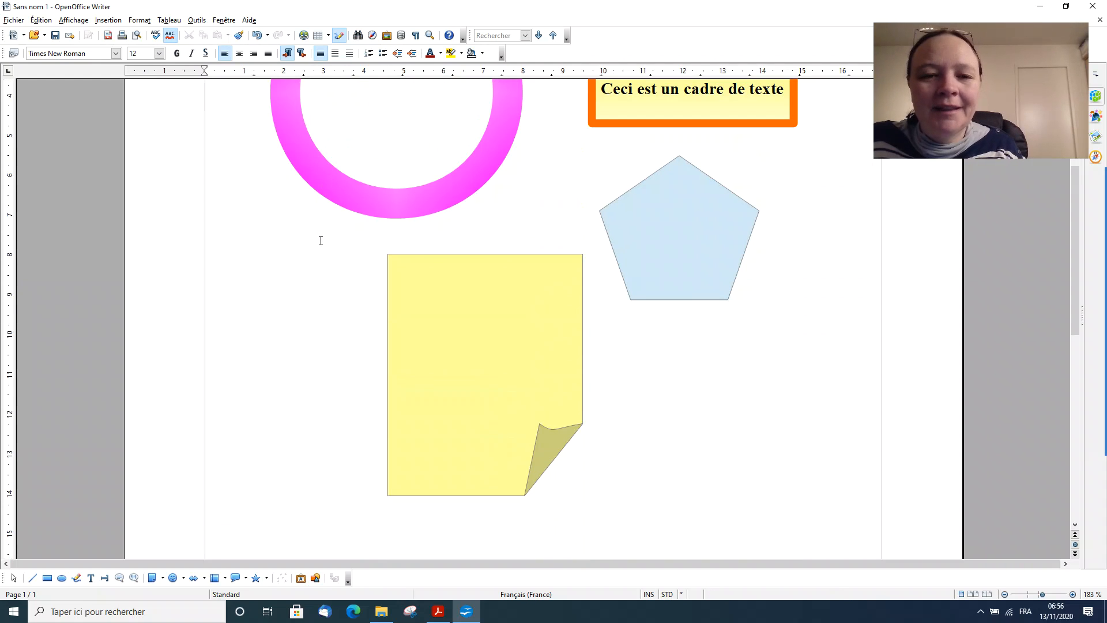
scroll(321, 240, "down", 3)
scroll(321, 240, "up", 3)
Step: Move the yellow folded-corner sheet slightly to the left and down on the page
left_click(495, 314)
left_click_drag(499, 293, 475, 310)
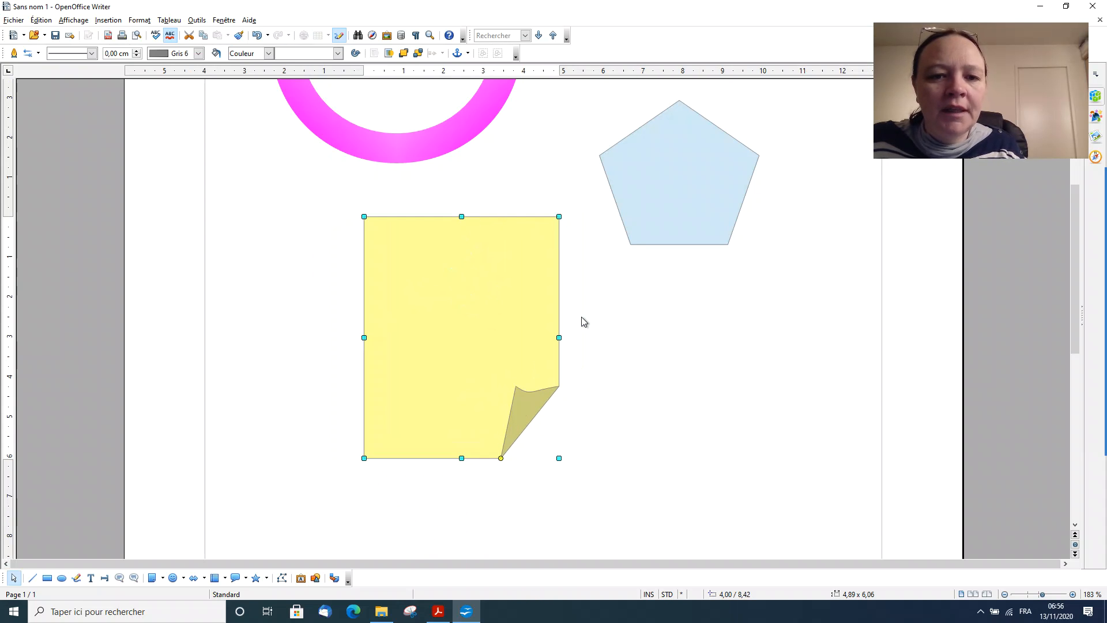
left_click_drag(475, 310, 450, 294)
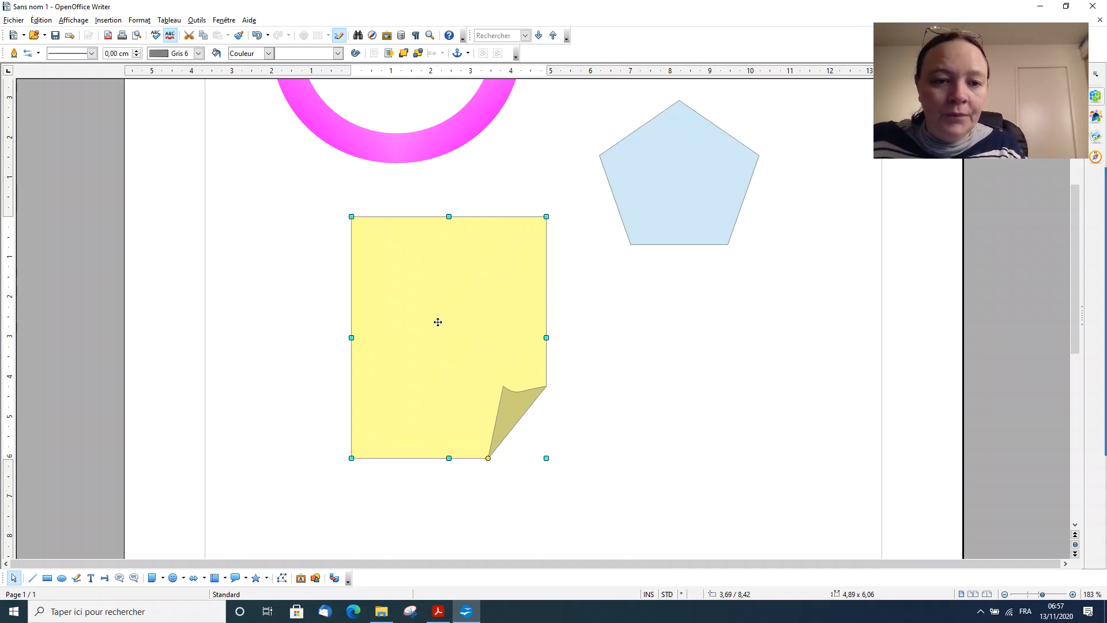
Step: Add the centred text "Post it" inside the yellow sheet and shift the sheet about 1 cm to the right
double_click(438, 313)
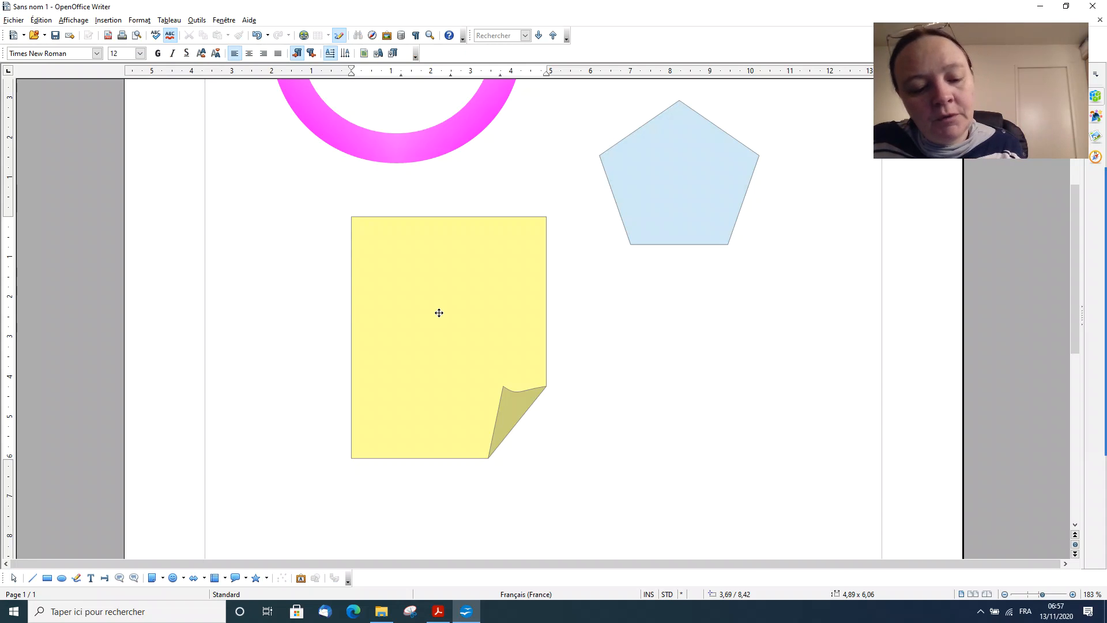
type("post")
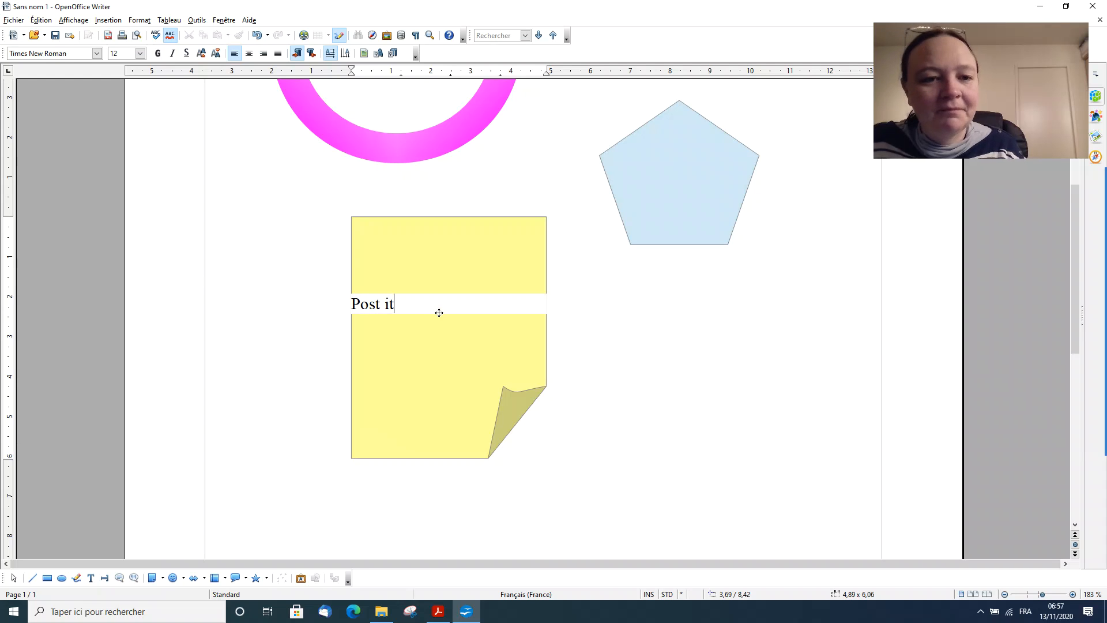
left_click(249, 54)
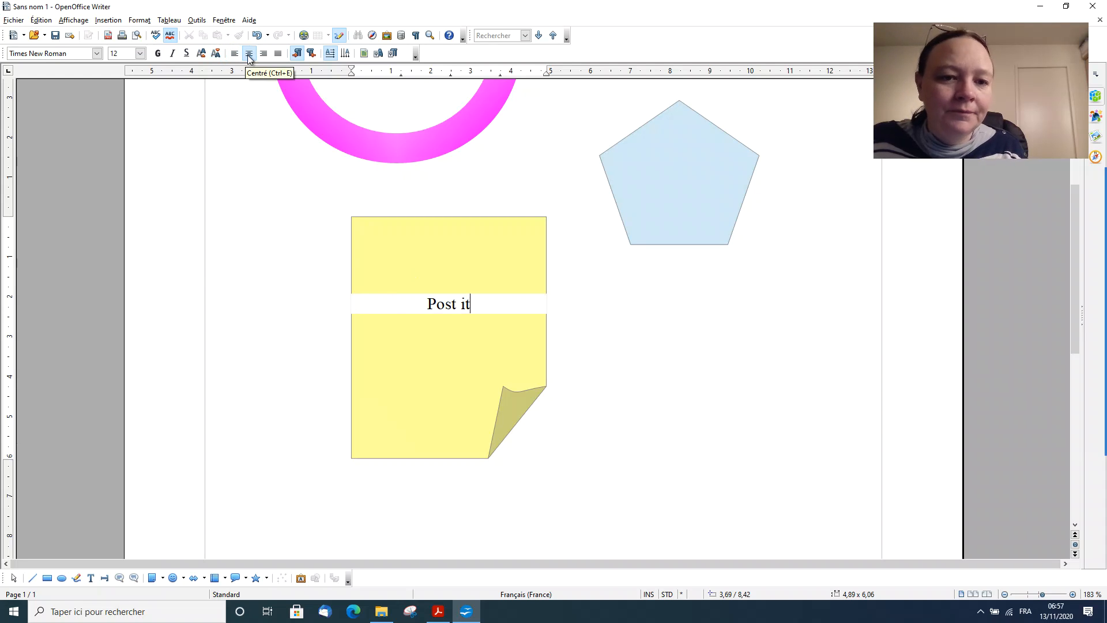
left_click(288, 321)
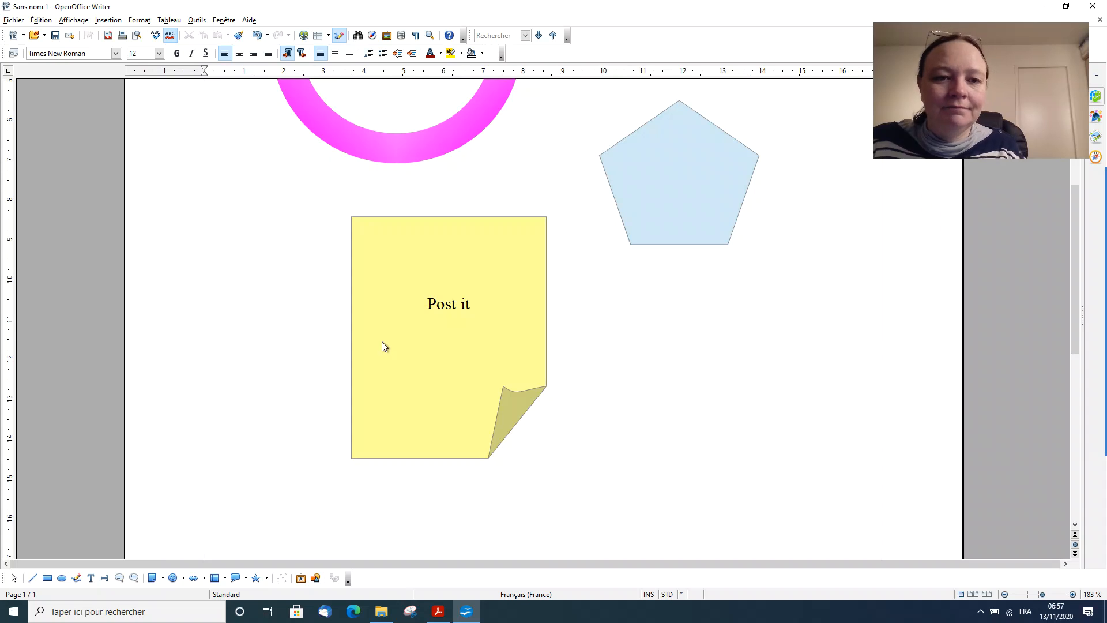
left_click_drag(434, 307, 476, 343)
Step: Add the centred text "Post it" inside the light blue pentagon
left_click(669, 175)
key("Escape")
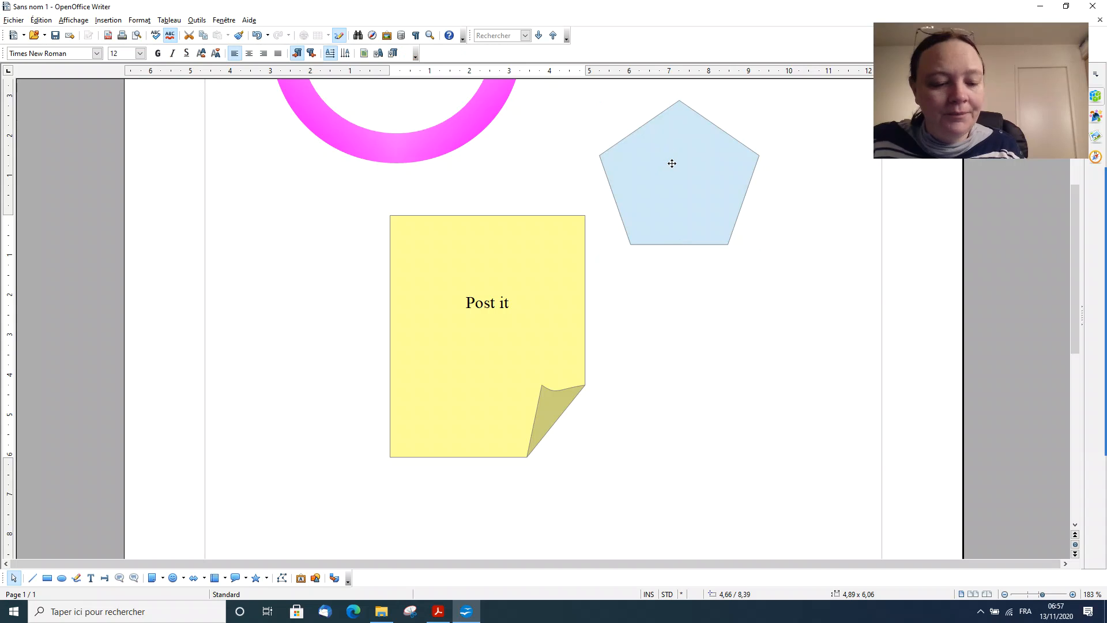
double_click(671, 163)
type("post")
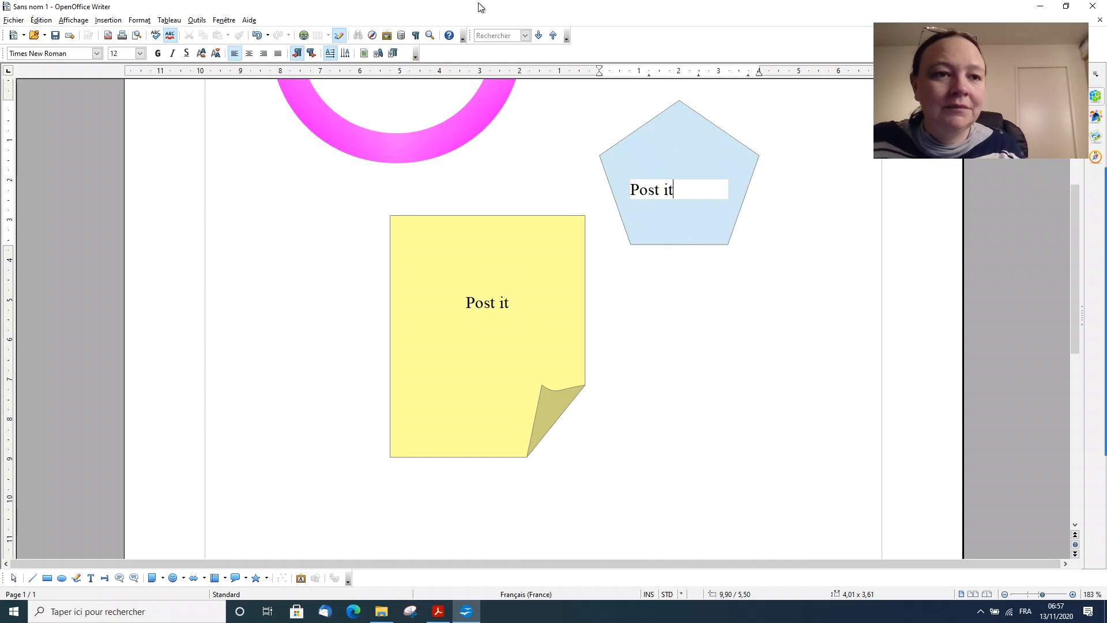
left_click(249, 53)
left_click(268, 406)
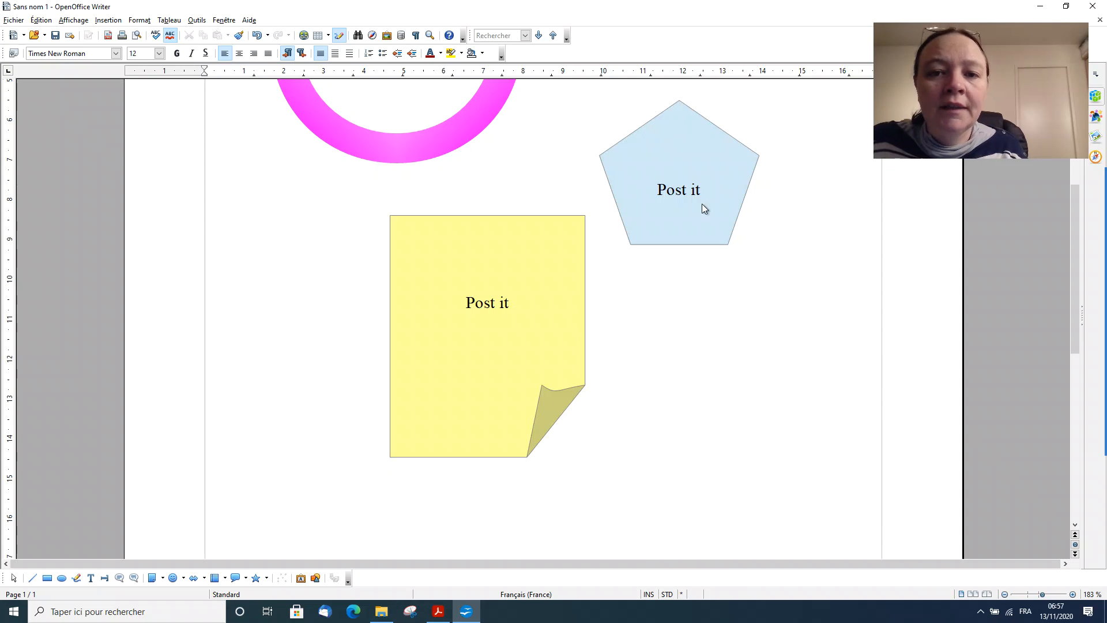
Step: Format the pentagon's text in the Top Secret font at size 14 and move the pentagon slightly right and down
left_click(667, 192)
left_click_drag(707, 192, 638, 185)
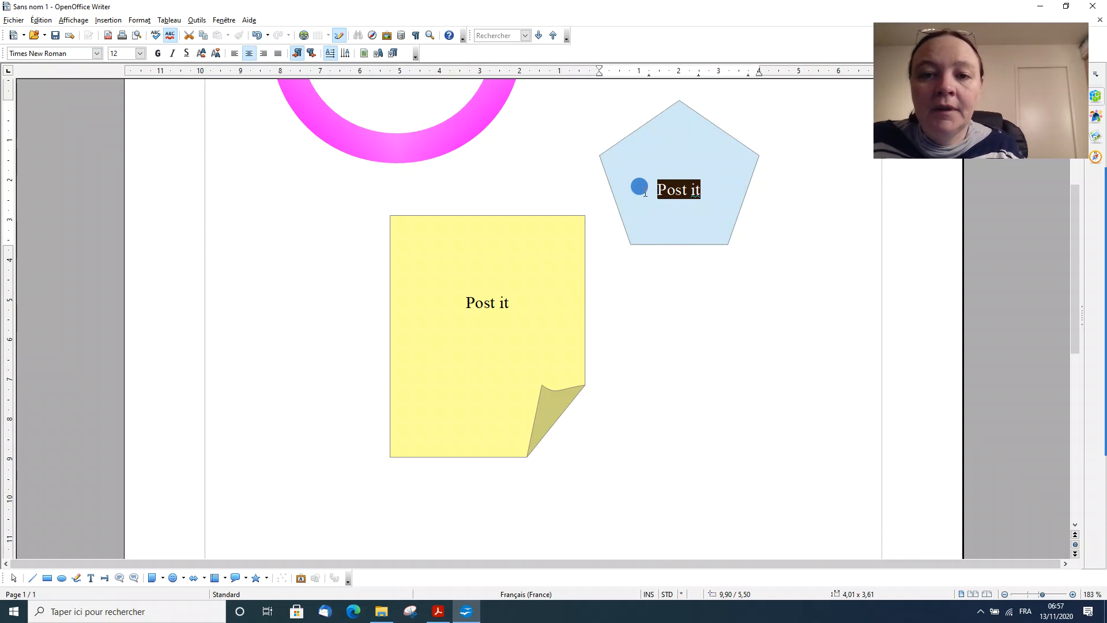
left_click(97, 53)
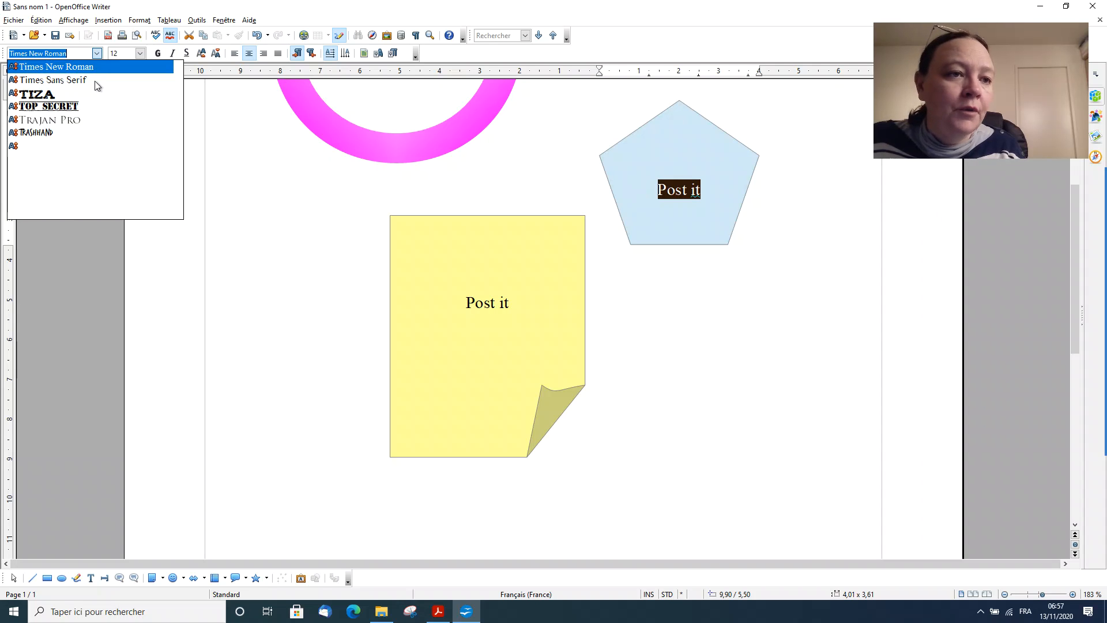
left_click(63, 108)
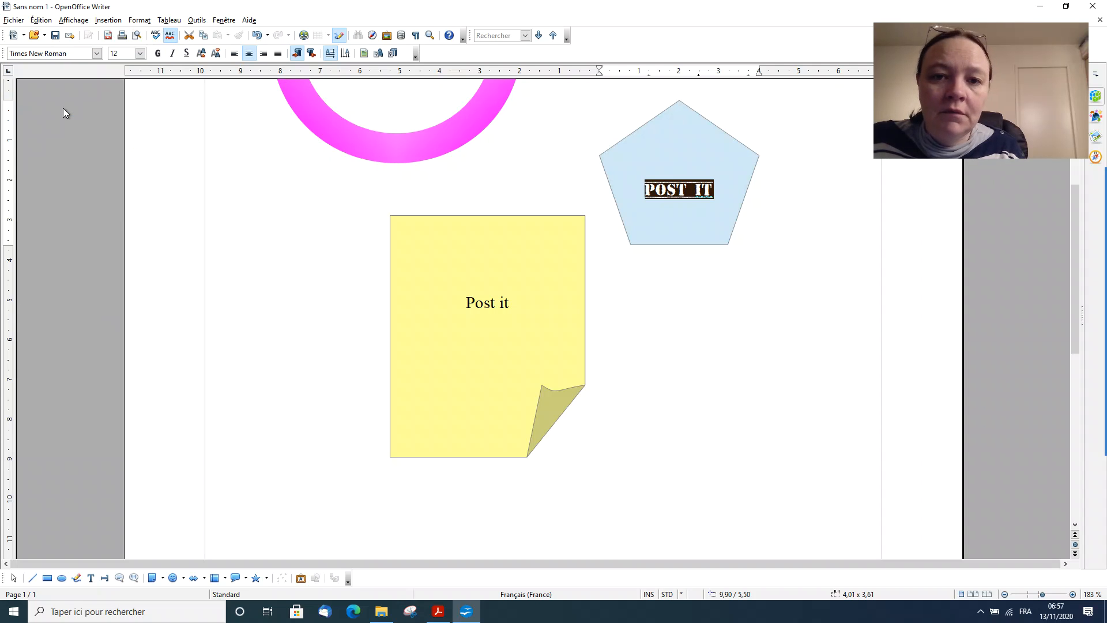
left_click(139, 53)
left_click(117, 128)
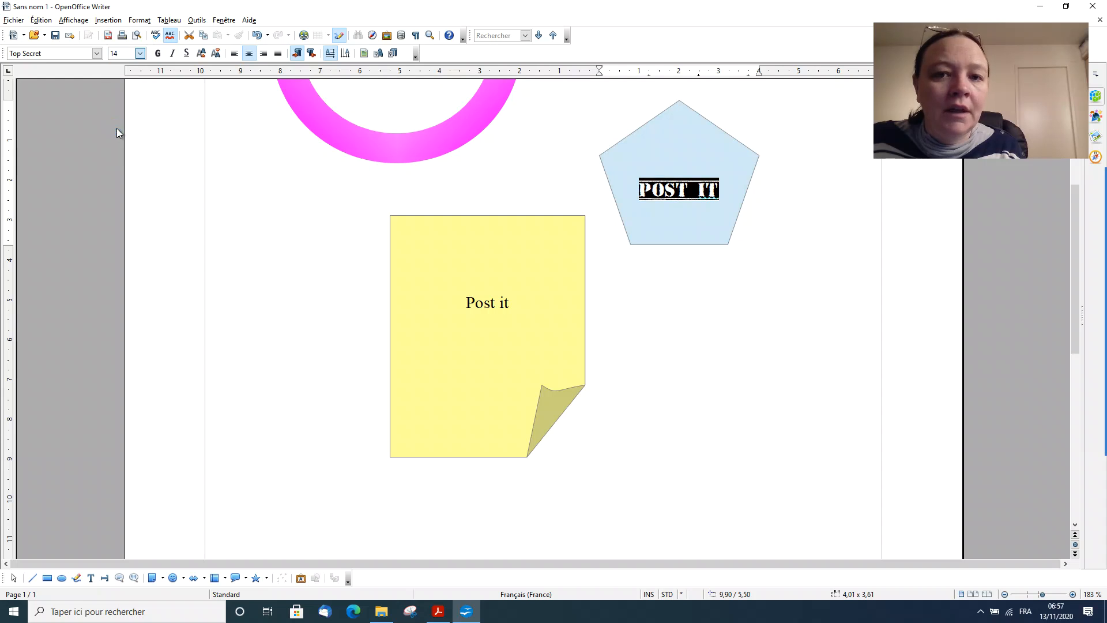
left_click(226, 147)
left_click_drag(661, 217, 709, 273)
Step: Draw a sun symbol about 3.92 × 3.53 cm below the pentagon
scroll(400, 319, "down", 1)
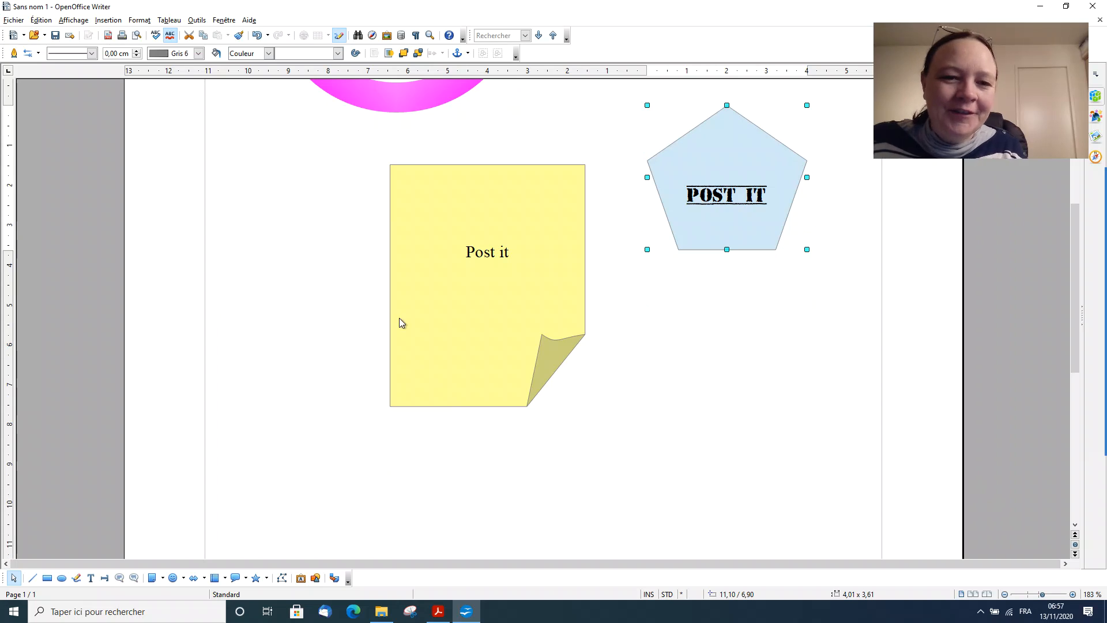
left_click(184, 578)
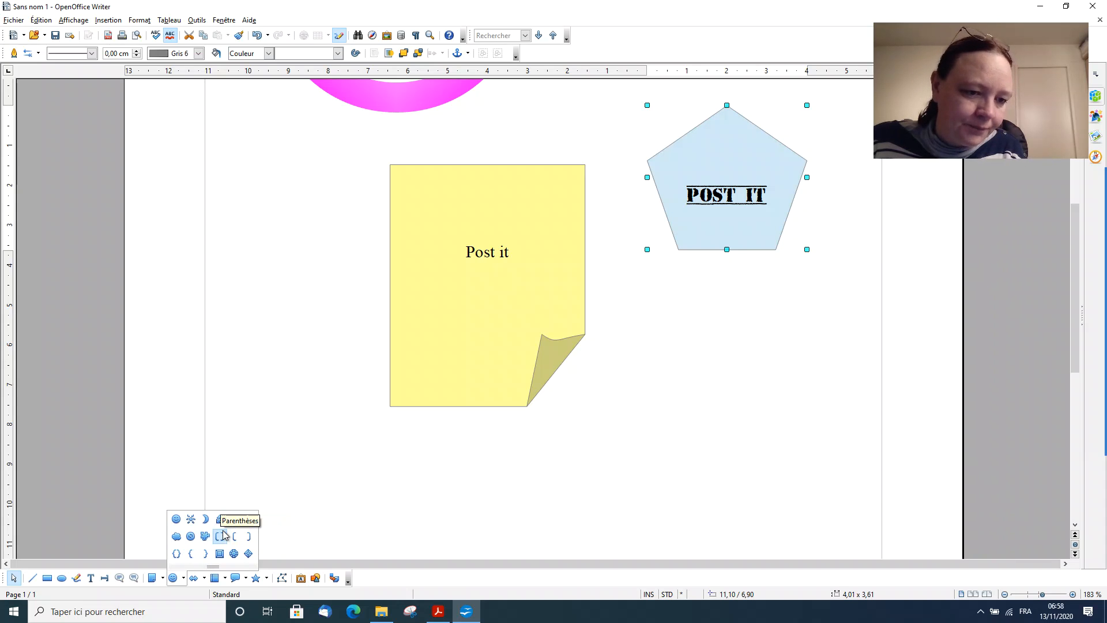
left_click(191, 519)
mouse_move(665, 312)
left_mouse_down()
mouse_move(763, 421)
mouse_move(821, 451)
left_mouse_up()
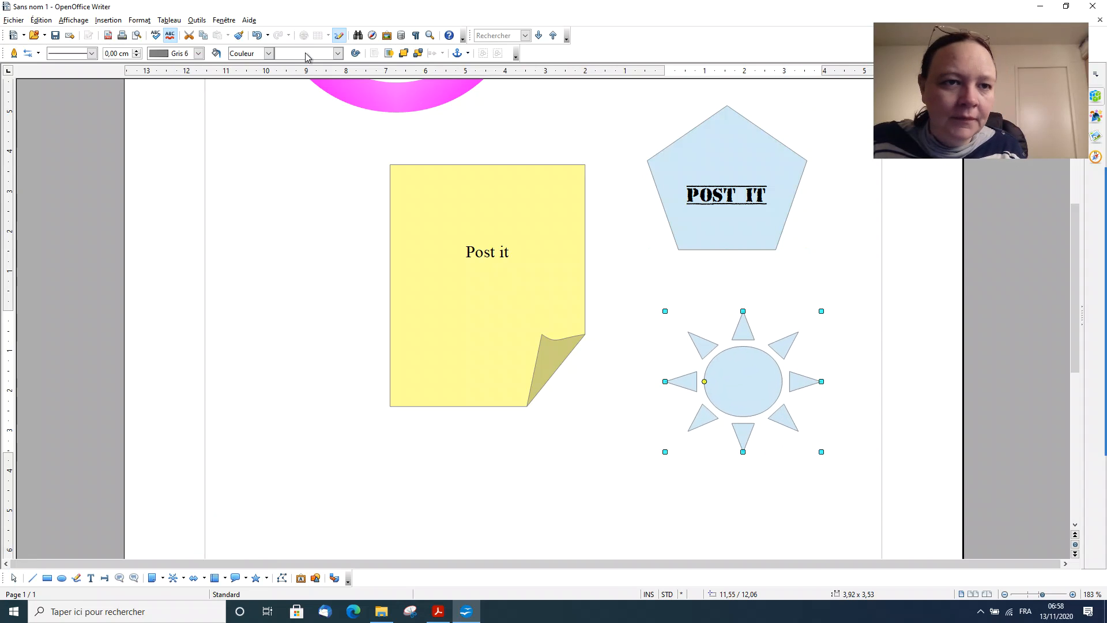
Step: Fill the sun symbol with the gradient Red Gradient 2 and deselect it
left_click(269, 53)
left_click(242, 83)
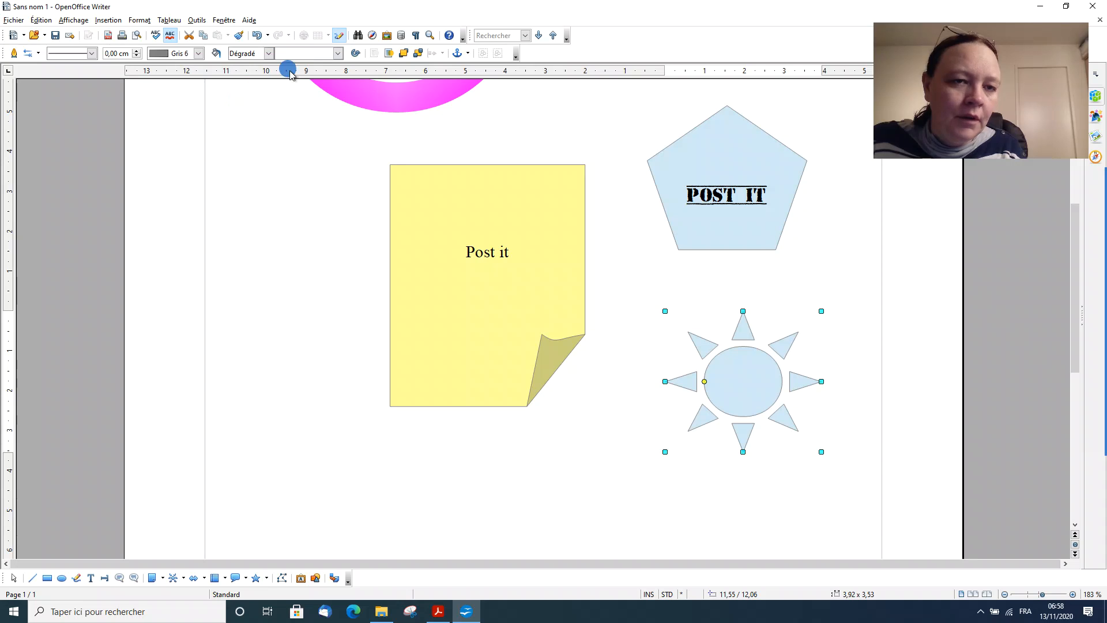
left_click(338, 53)
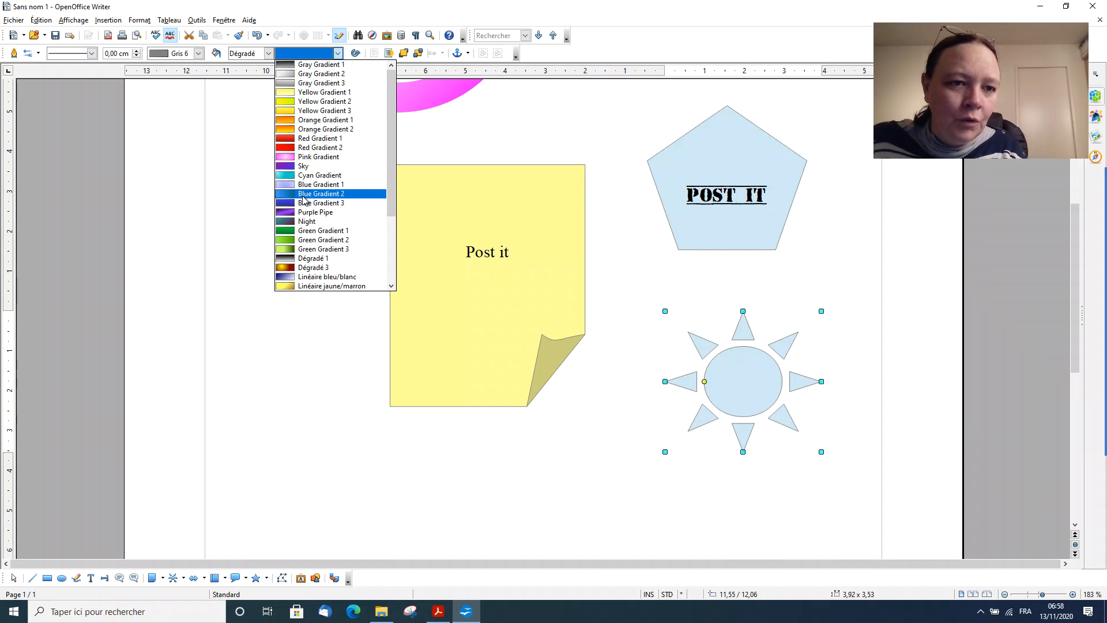
left_click(303, 148)
left_click(243, 319)
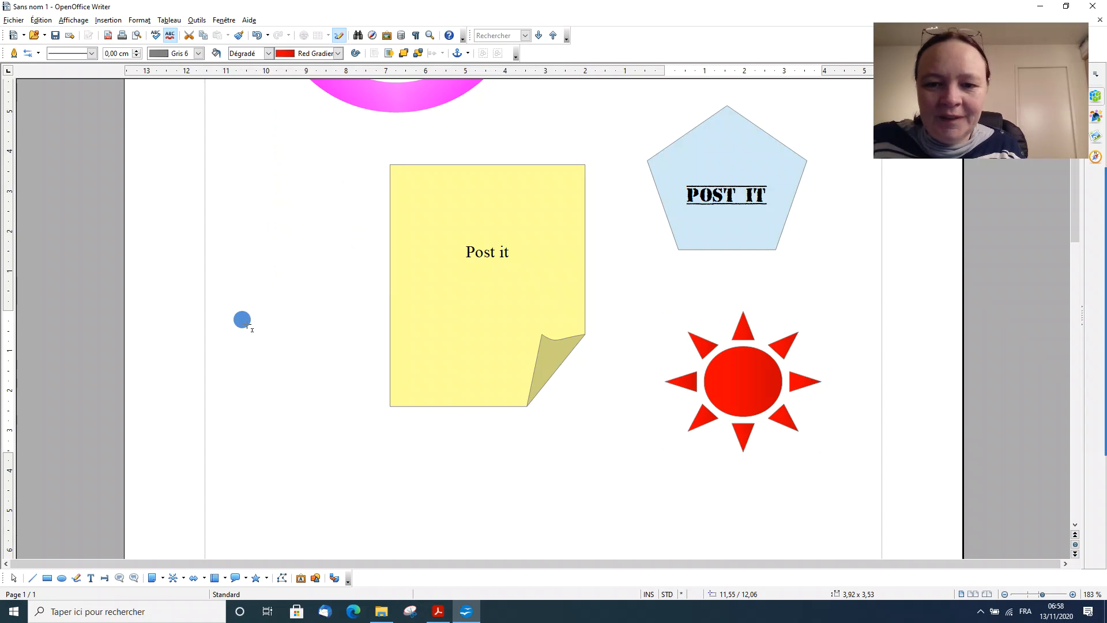
scroll(247, 325, "down", 5)
scroll(248, 325, "down", 3)
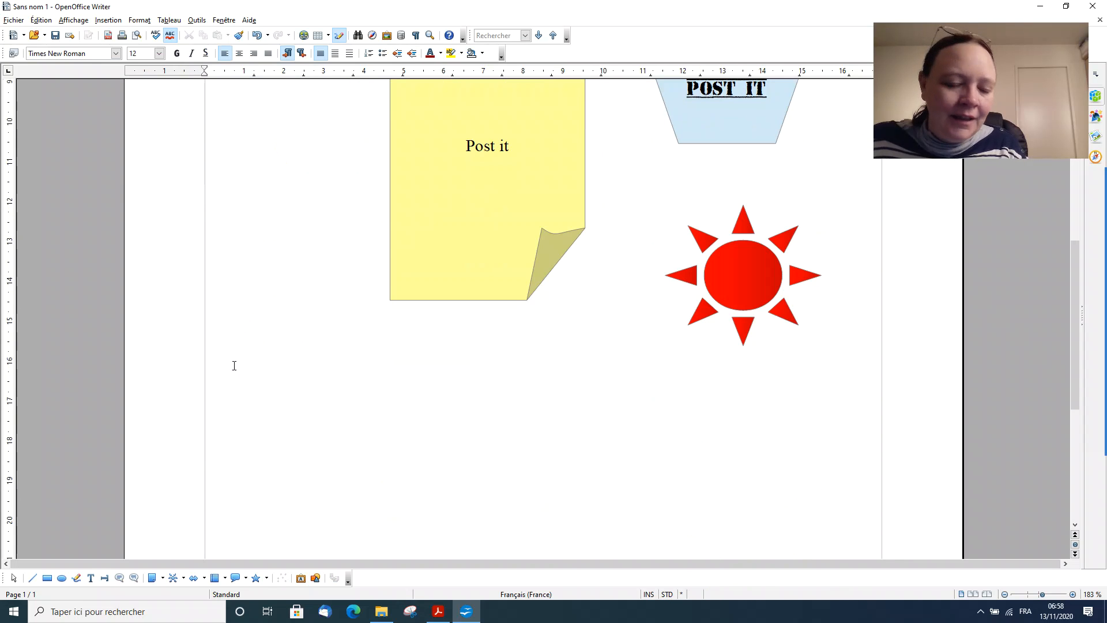
Step: Draw a right-pointing block arrow about 6.72 × 4.95 cm below the yellow note
left_click(182, 579)
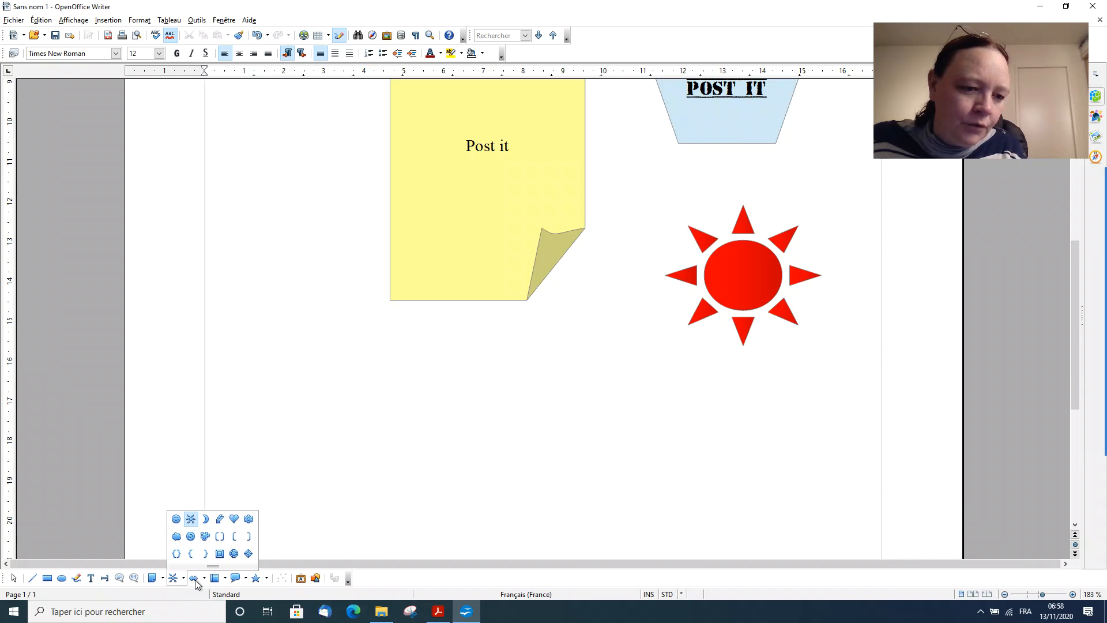
left_click(204, 579)
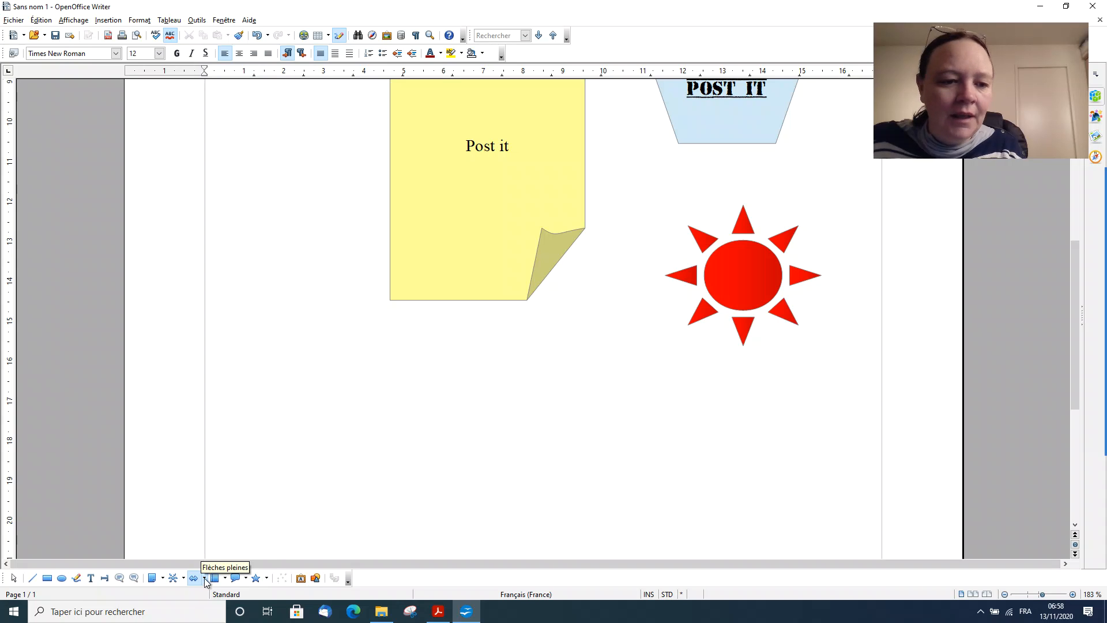
left_click(204, 578)
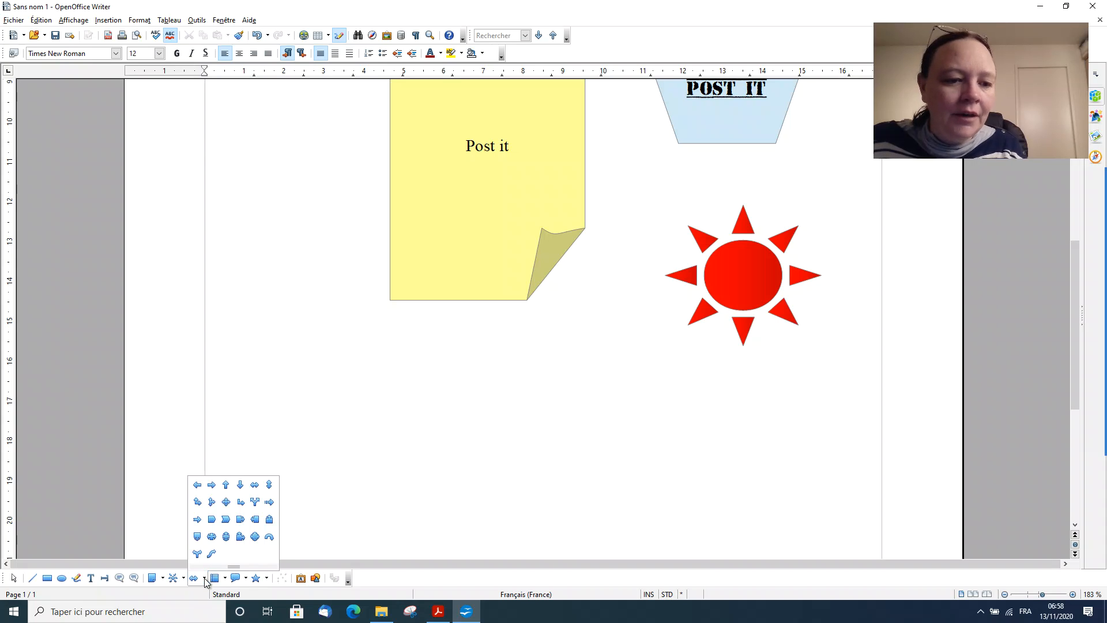
left_click(211, 485)
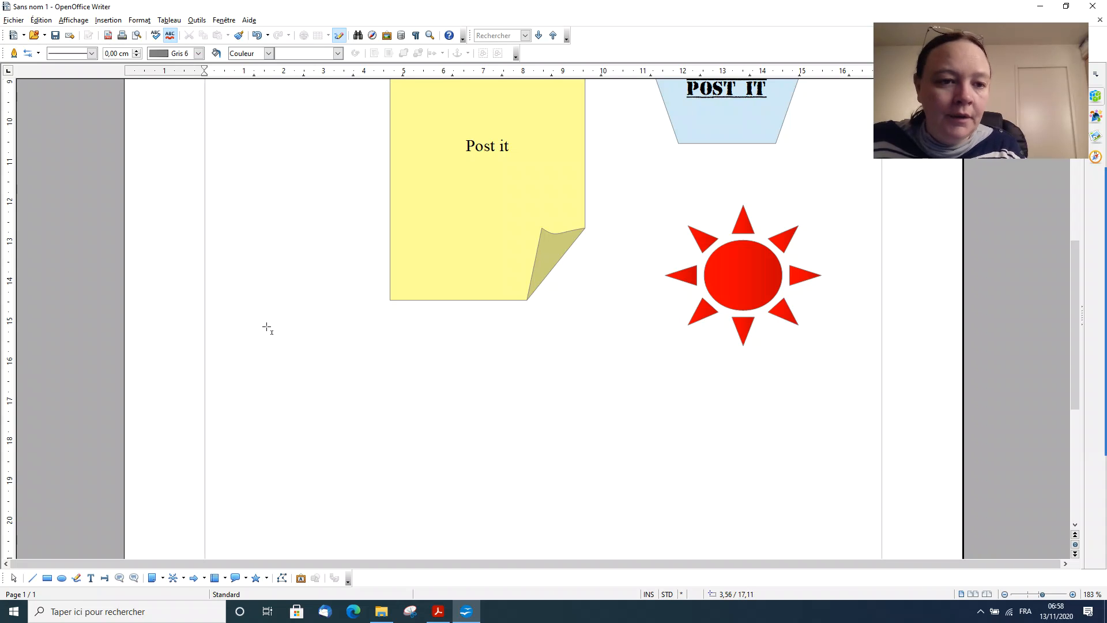
left_click(205, 577)
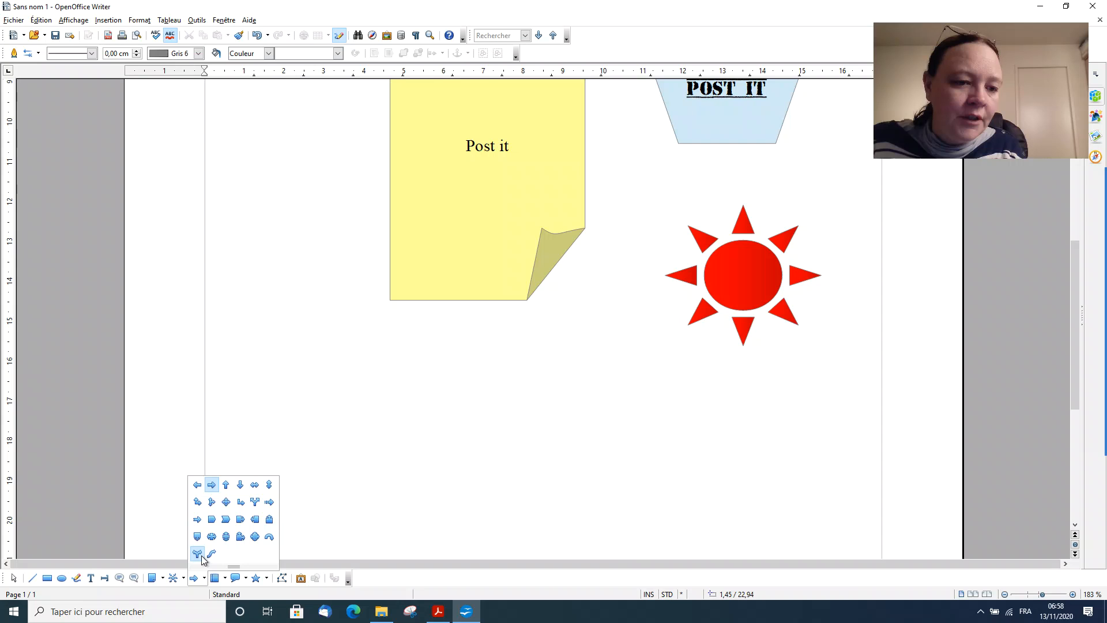
left_click(211, 487)
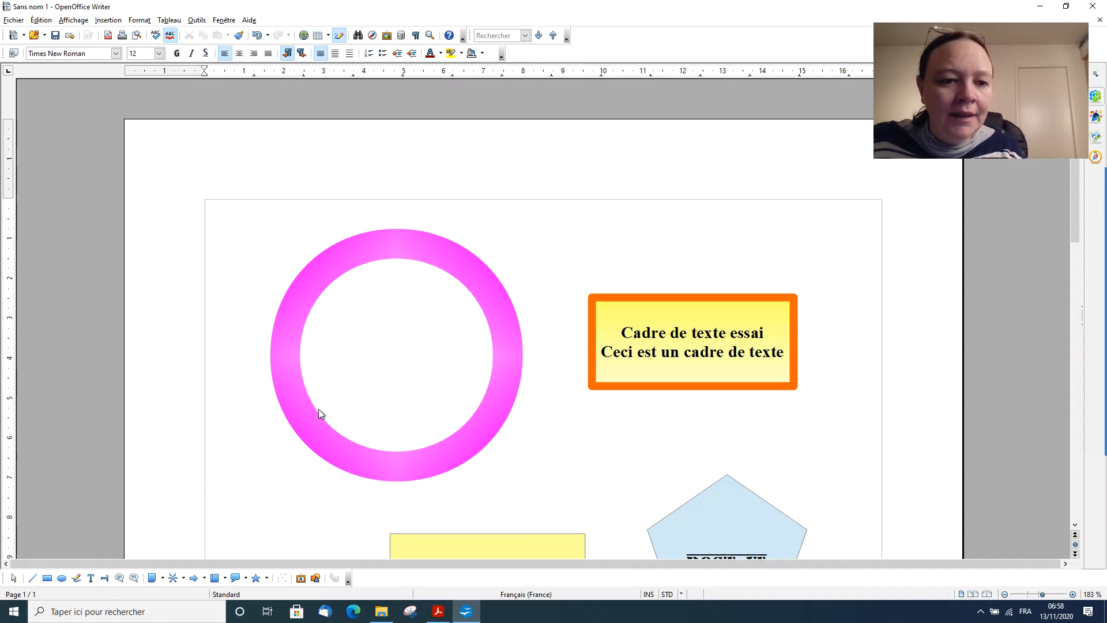
scroll(320, 409, "down", 7)
scroll(320, 409, "down", 5)
scroll(306, 358, "up", 15)
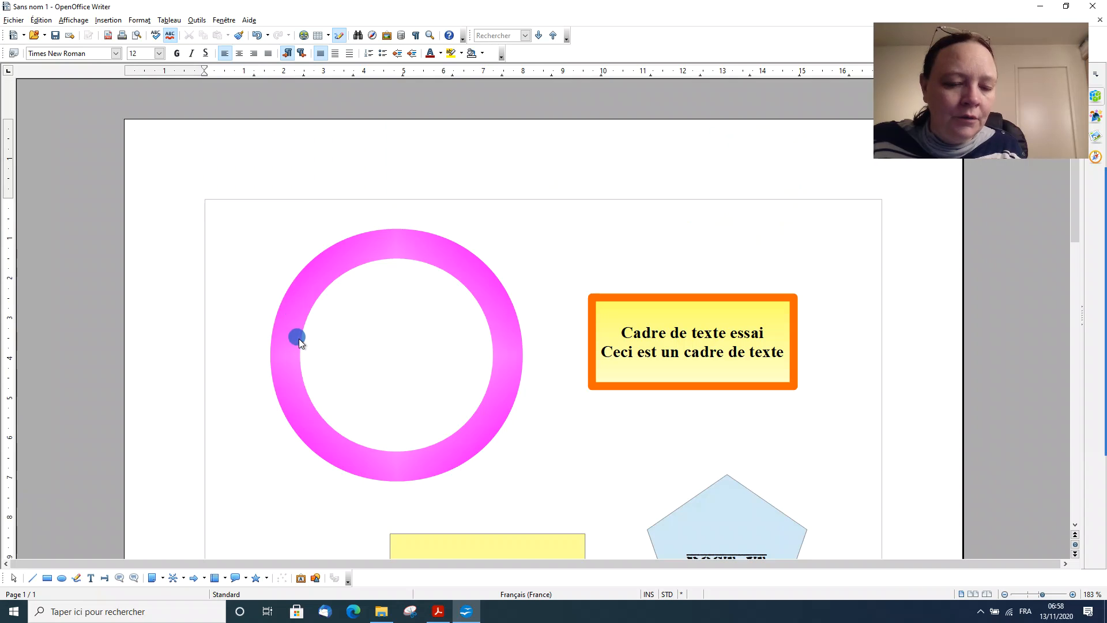
scroll(288, 341, "down", 4)
left_click(195, 578)
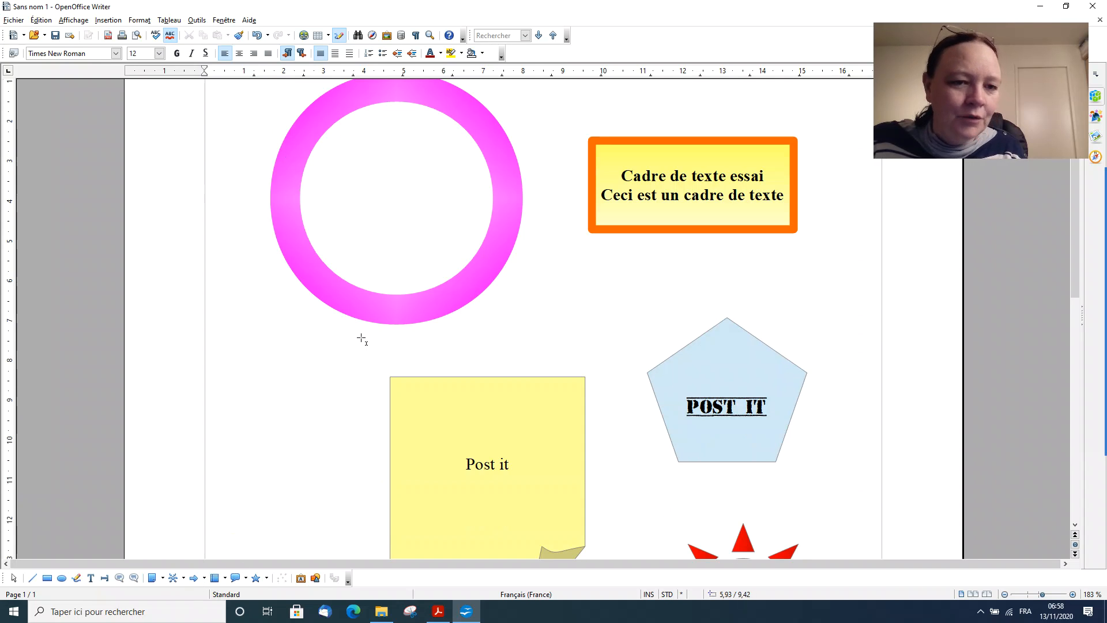
scroll(361, 338, "down", 8)
mouse_move(295, 250)
left_mouse_down()
mouse_move(339, 299)
mouse_move(517, 391)
mouse_move(569, 452)
left_mouse_up()
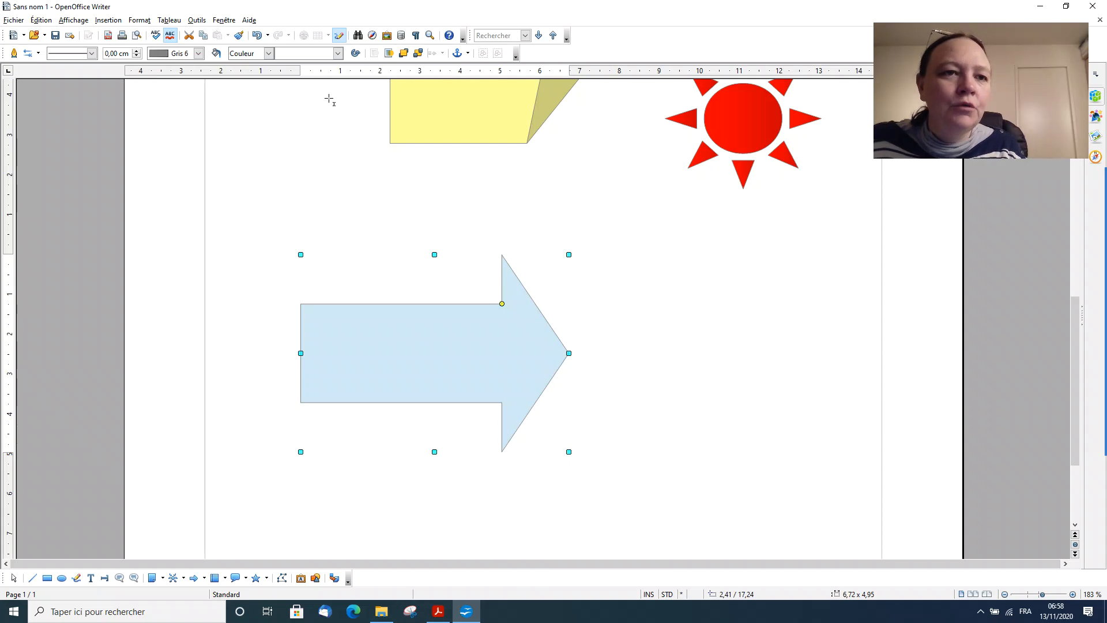
Step: Fill the arrow with Noir and reshape it to about 10.15 cm wide with a thicker shaft
left_click(339, 53)
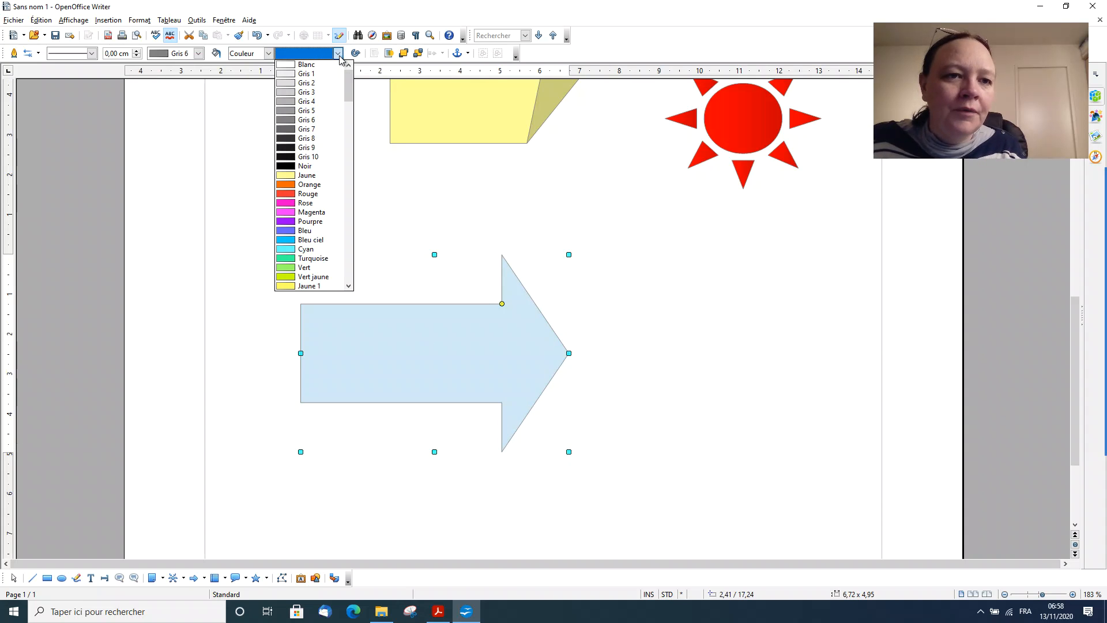
left_click(297, 167)
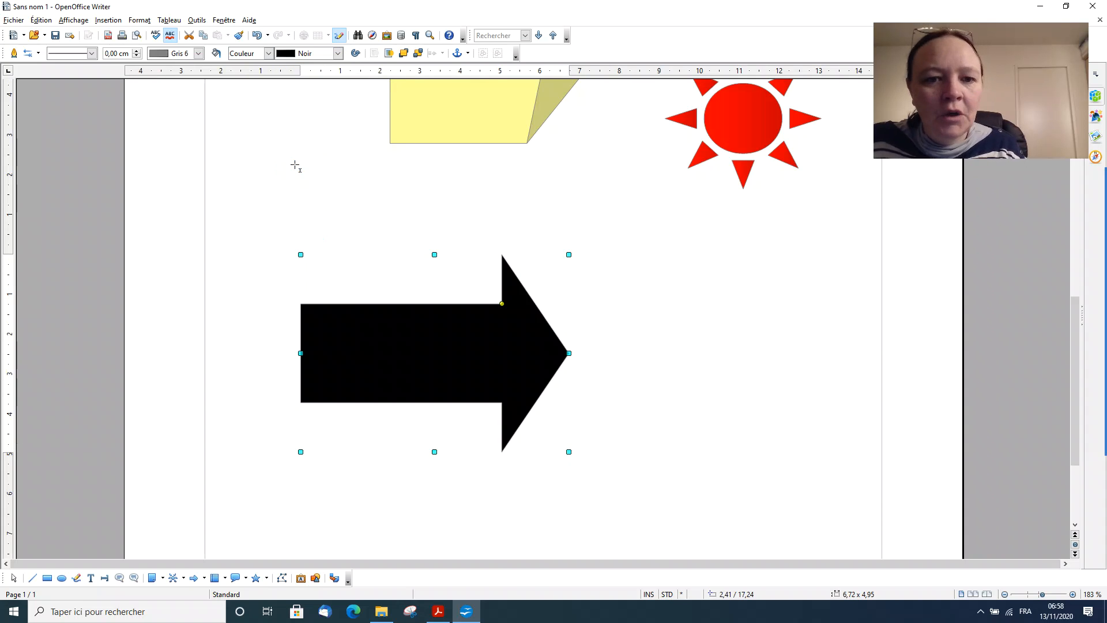
left_click_drag(567, 352, 706, 369)
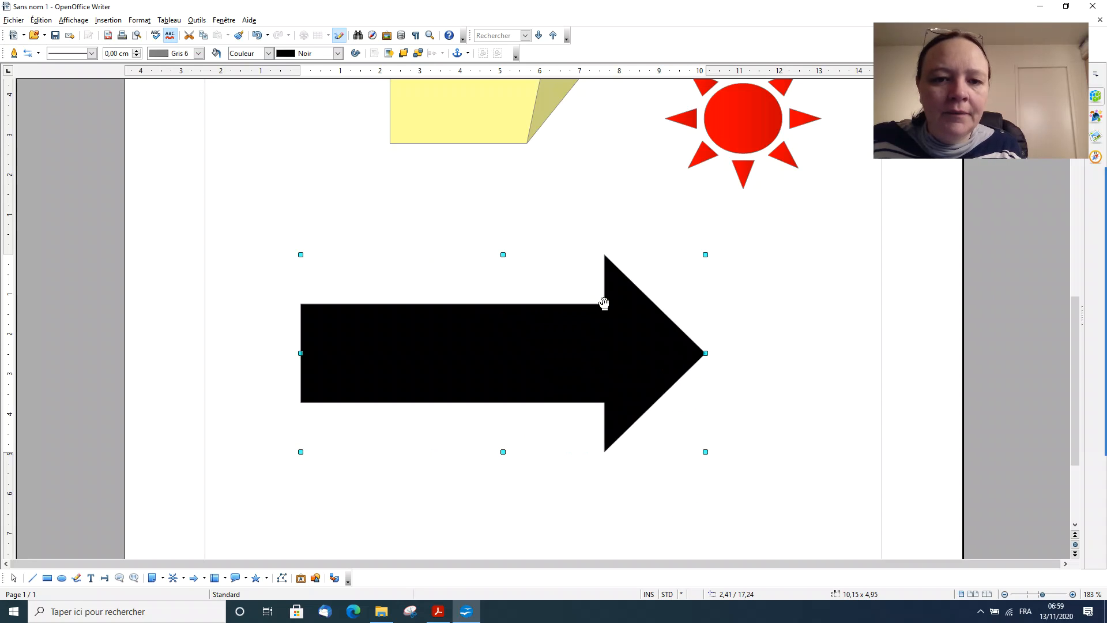
left_click_drag(605, 303, 587, 283)
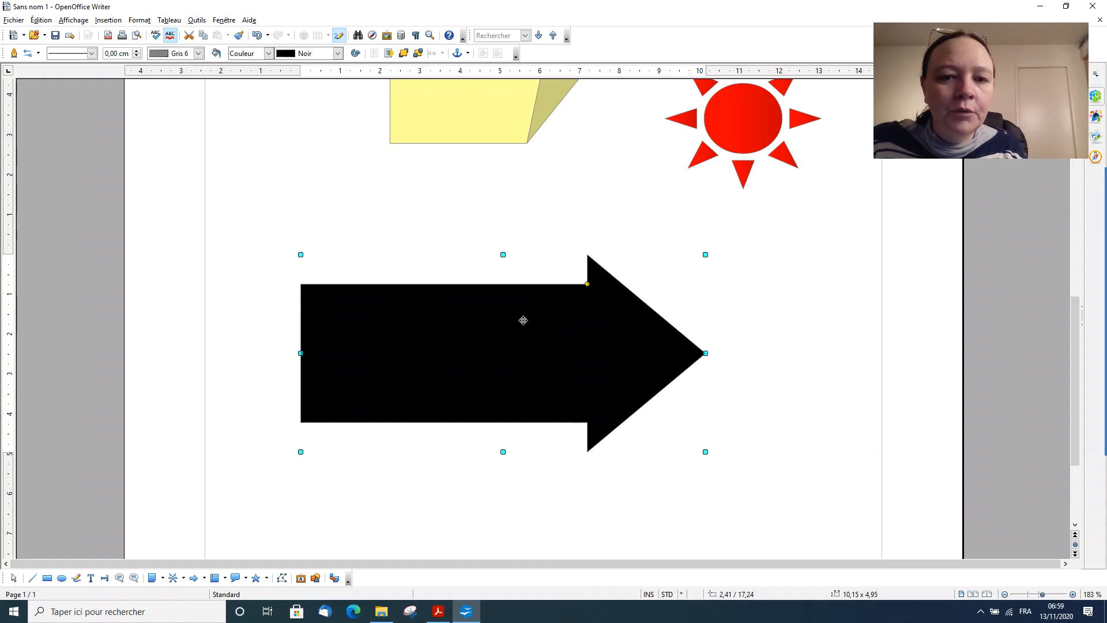
Step: Add the text "C'est par là" inside the black arrow
left_click(442, 350)
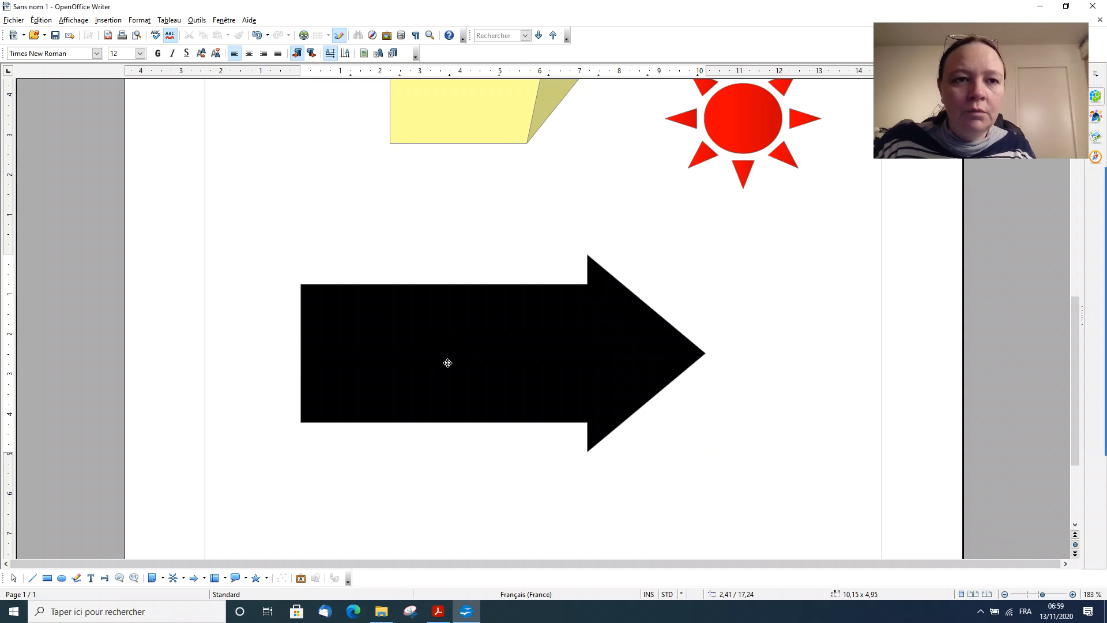
type("C")
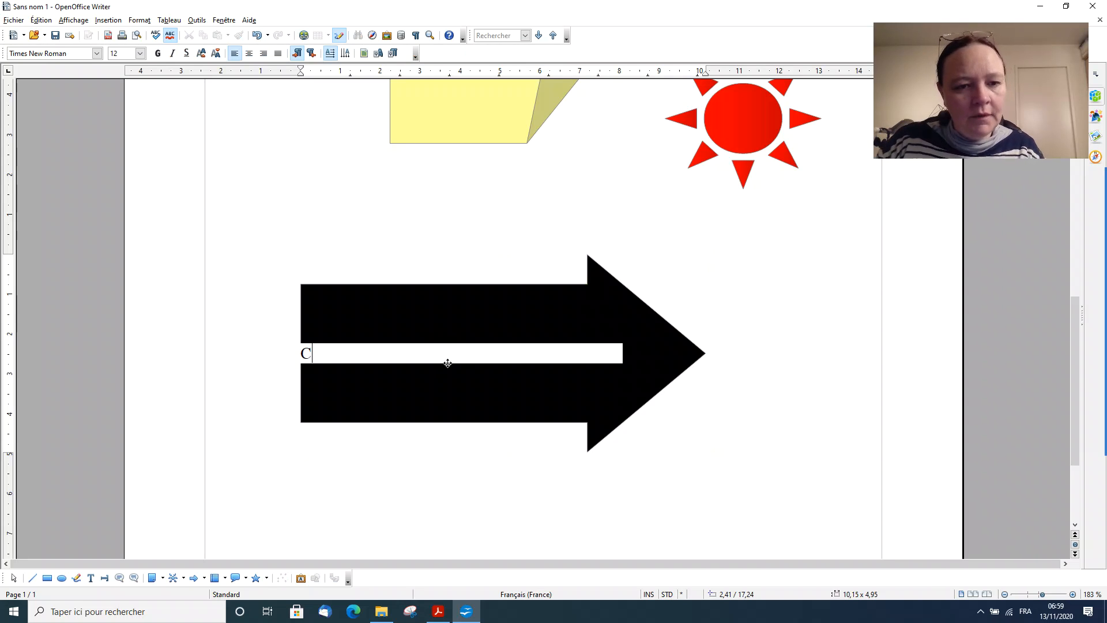
type("'est par là")
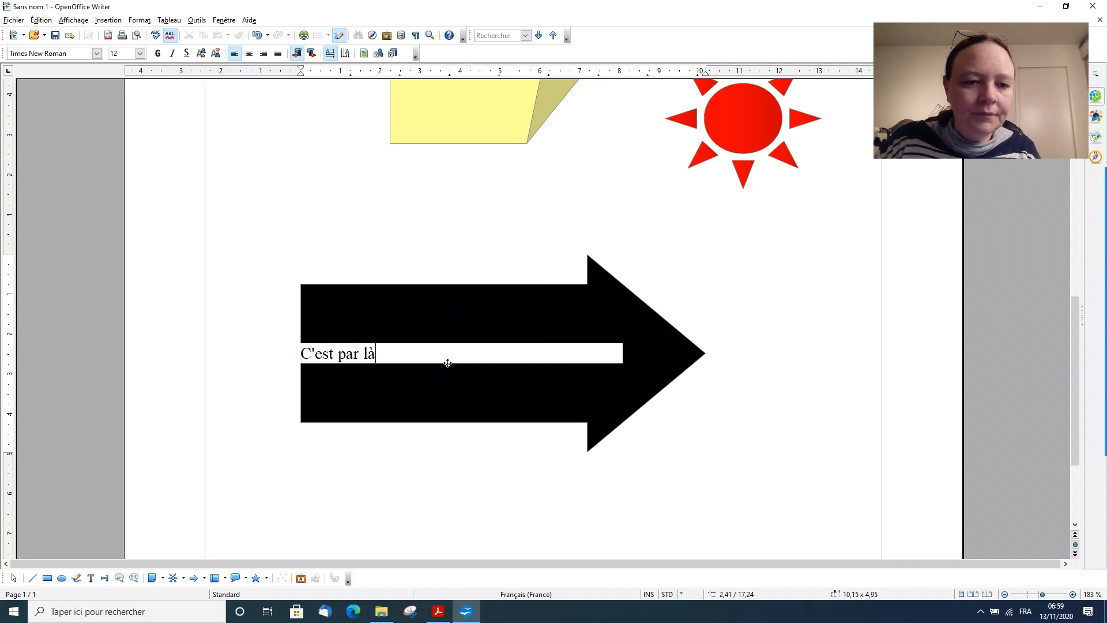
Step: Set the font colour of the arrow's text to Blanc
left_click_drag(429, 359, 272, 346)
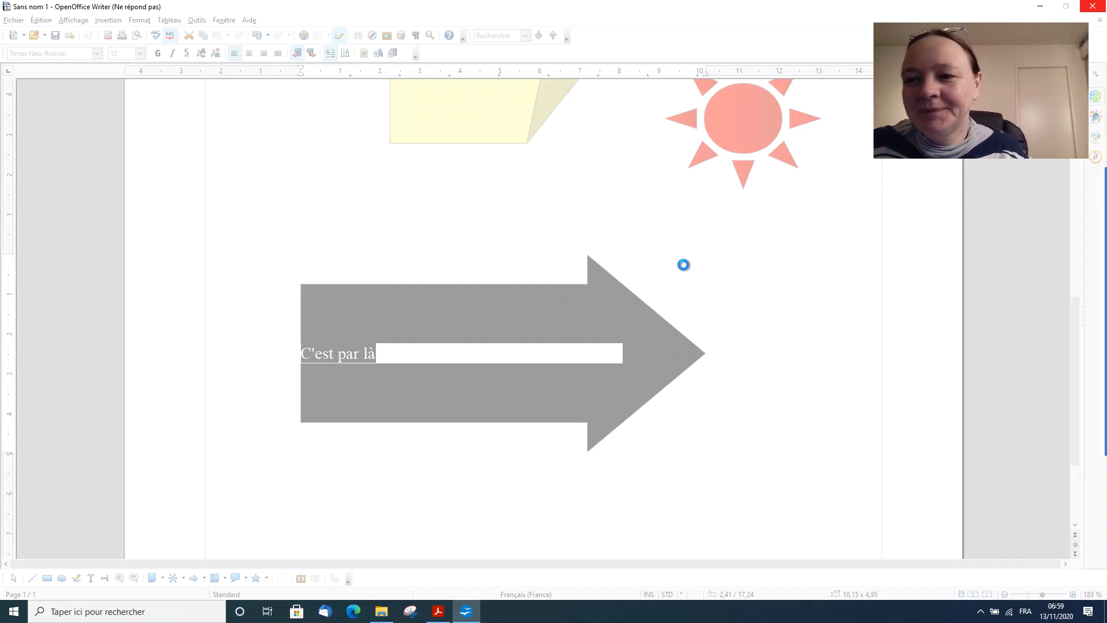
mouse_move(1101, 190)
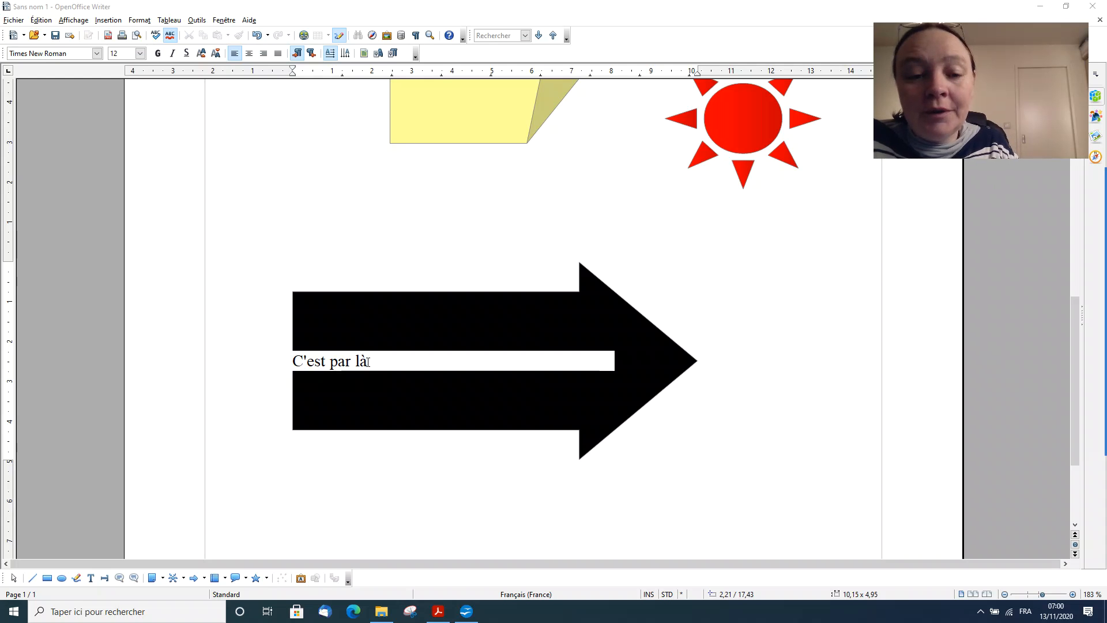
left_click_drag(370, 361, 291, 356)
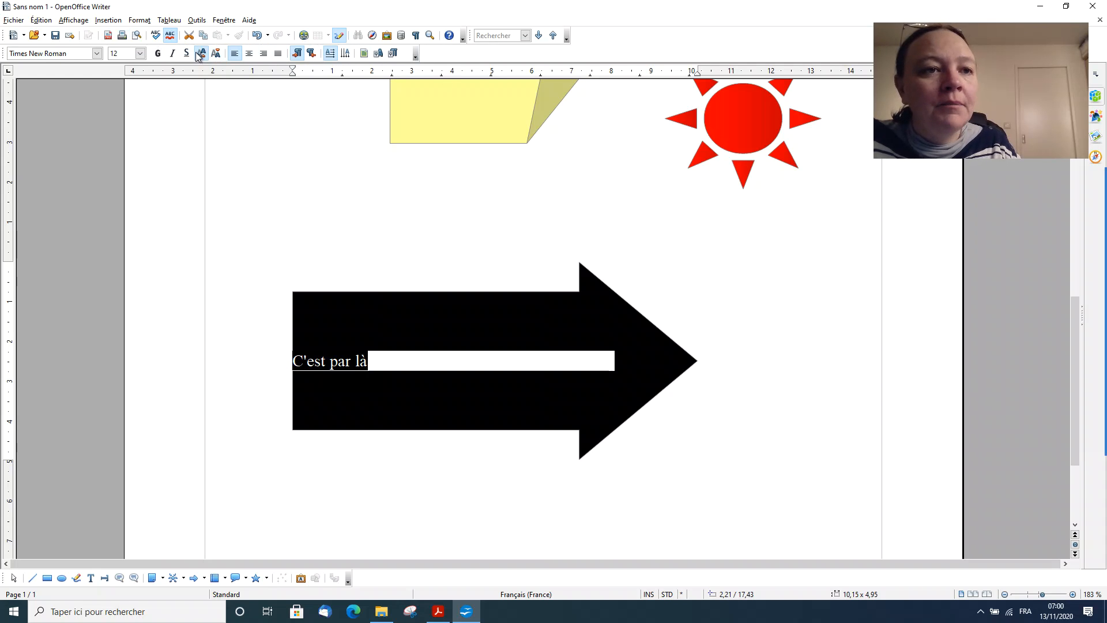
left_click(140, 20)
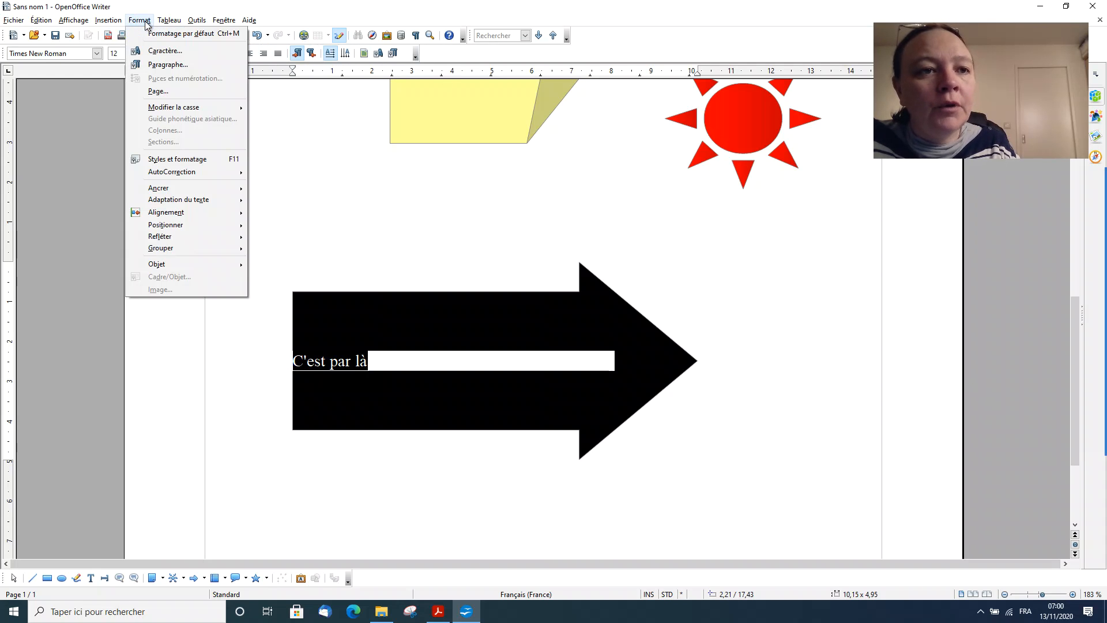
left_click(149, 52)
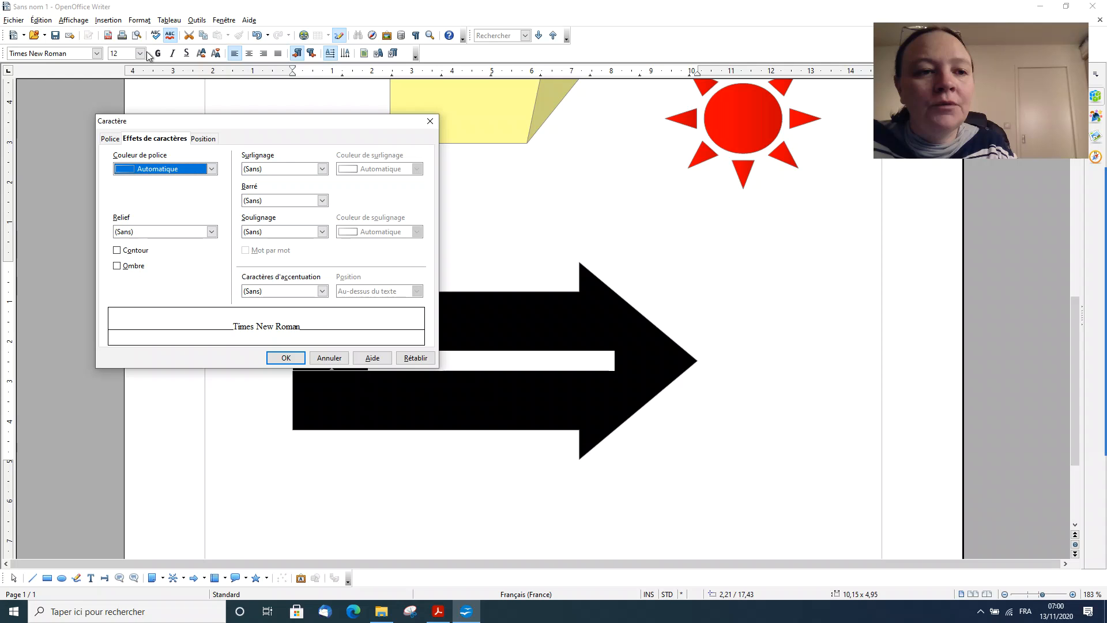
left_click(212, 170)
left_click(191, 192)
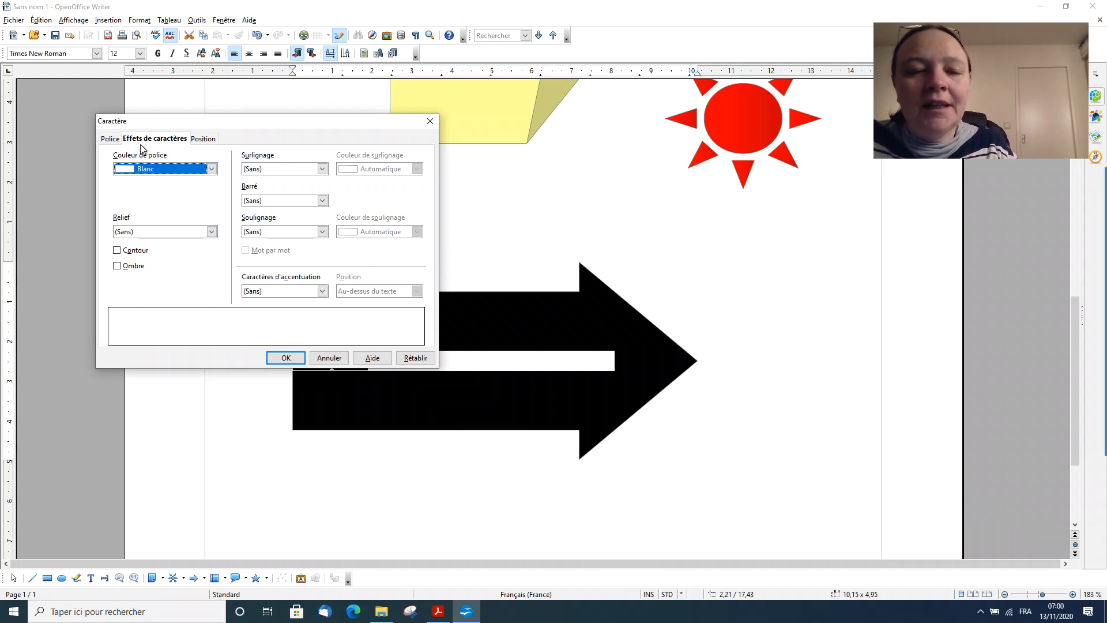
left_click(286, 358)
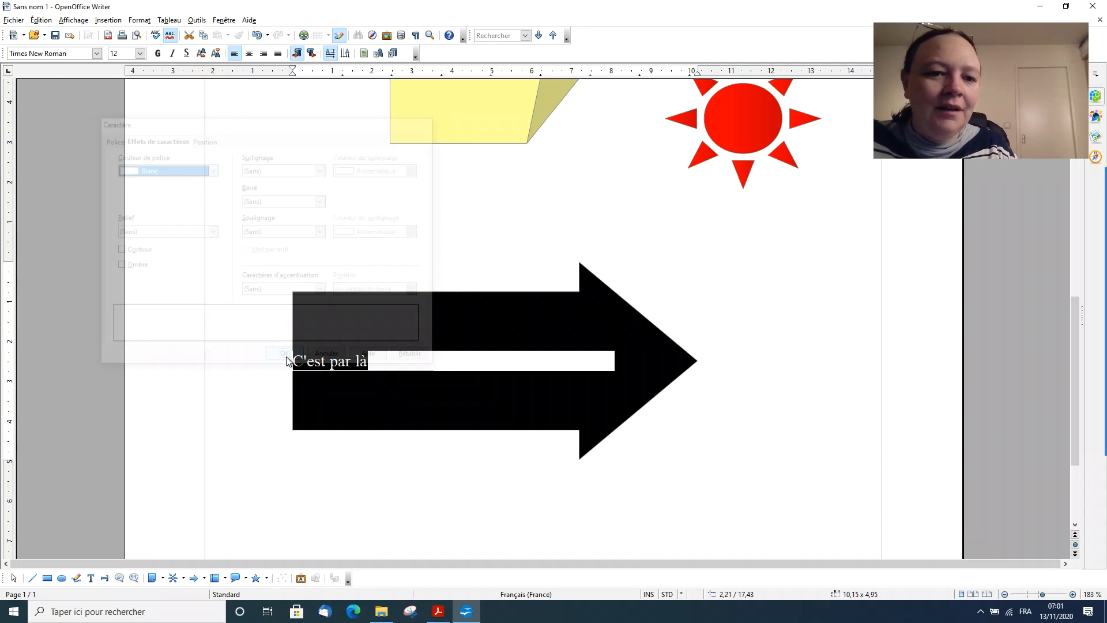
Step: Format the arrow's text in the Tiza font at size 15 and centre it horizontally
left_click(97, 54)
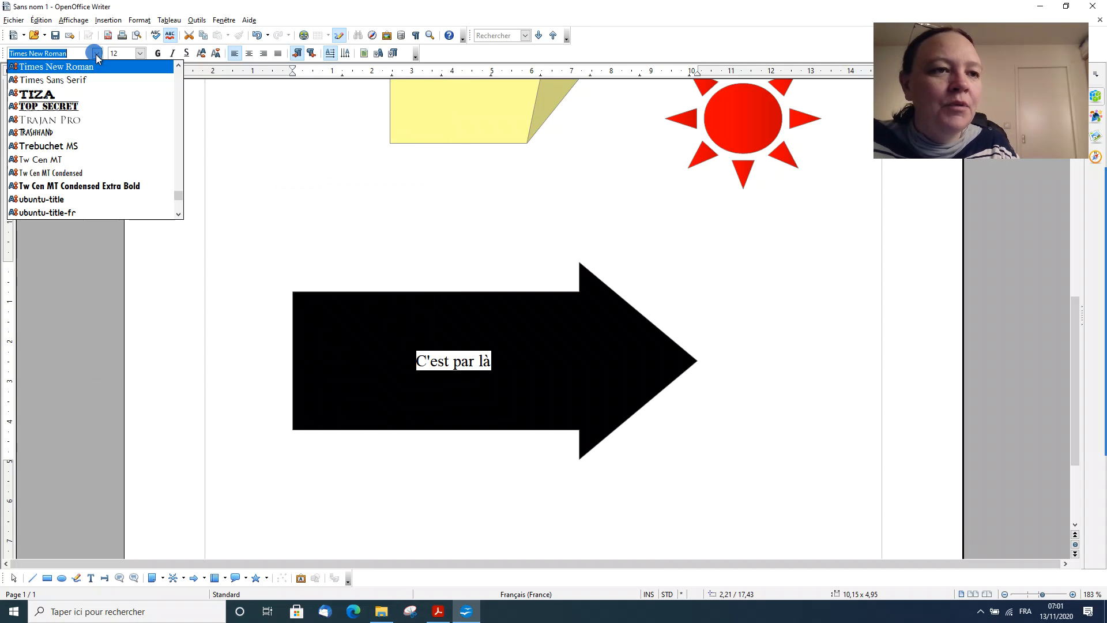
left_click(84, 94)
left_click(140, 53)
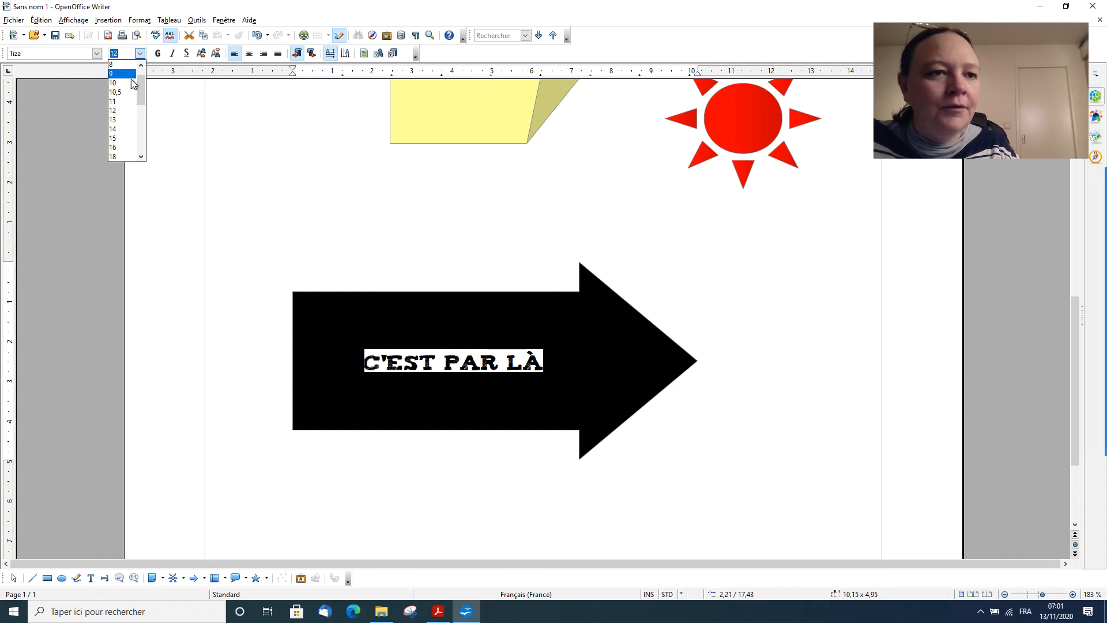
left_click(112, 138)
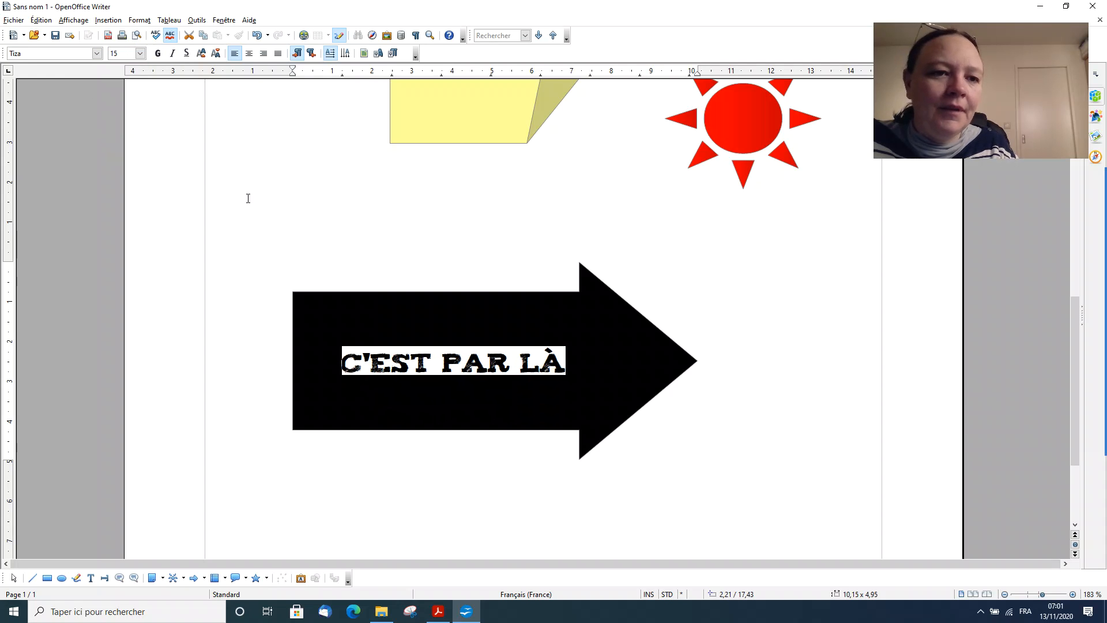
left_click(266, 199)
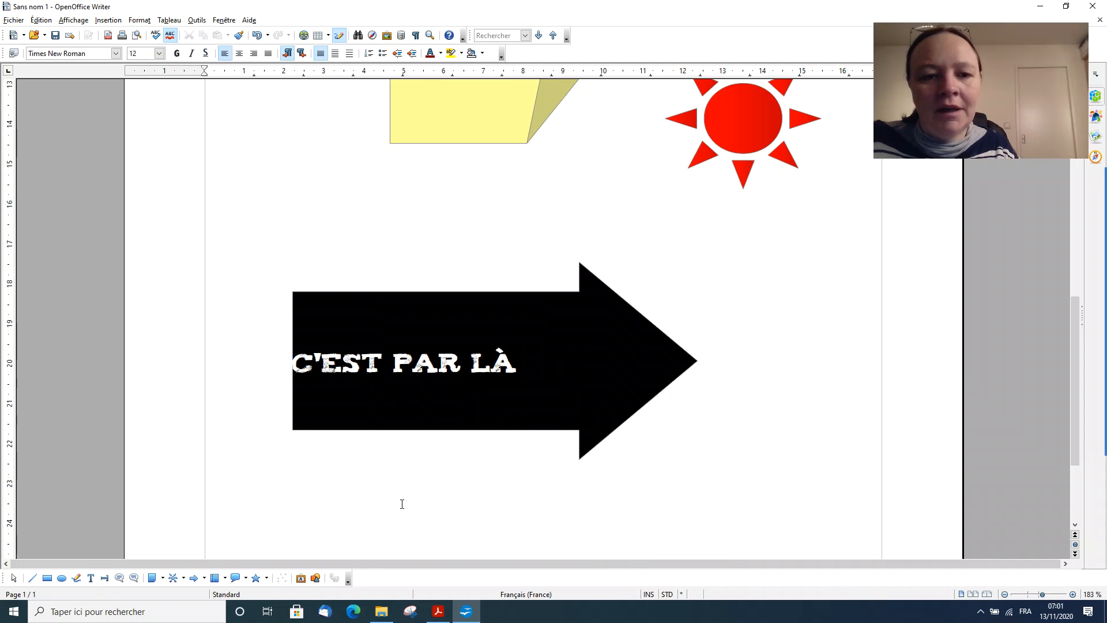
left_click(388, 368)
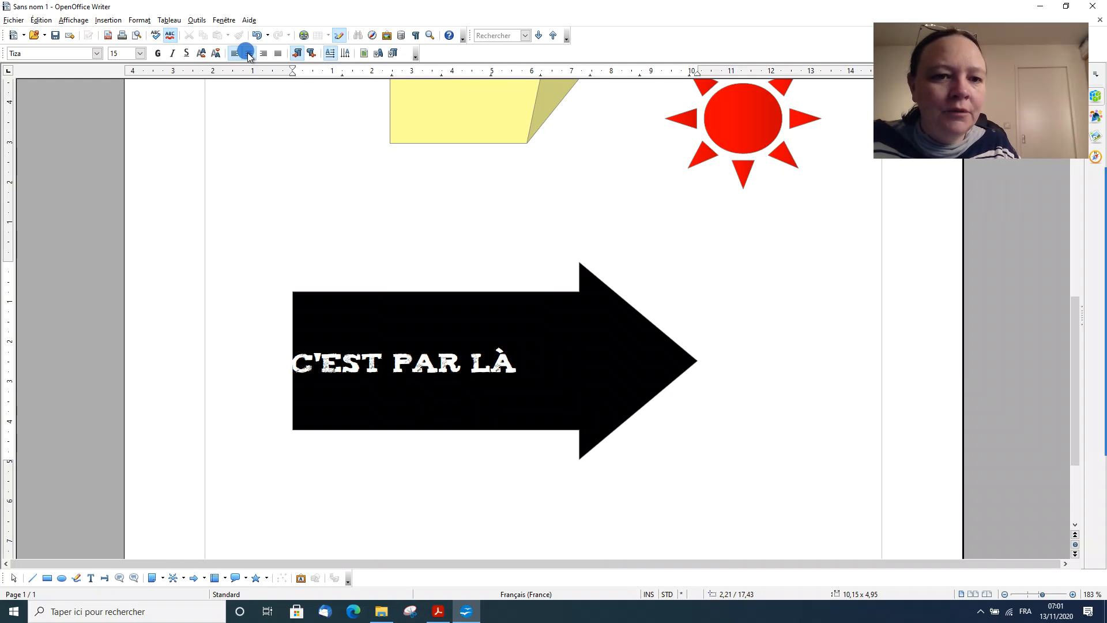
left_click(249, 53)
left_click(227, 335)
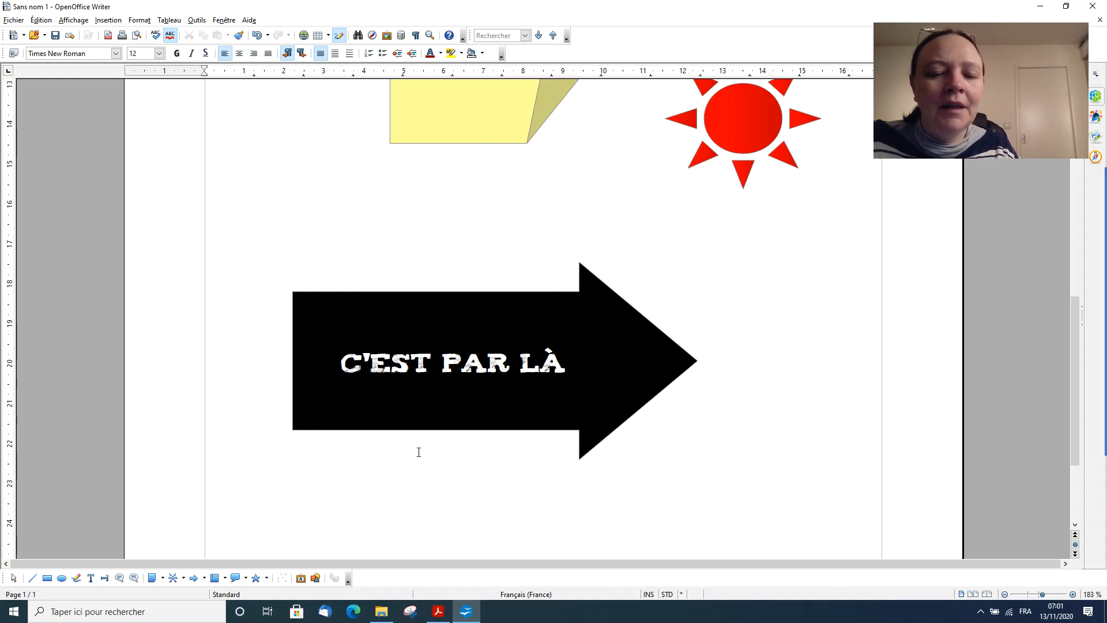
Step: Move the black arrow up and left to about 0.91 / 15.20 cm, just beneath the yellow note, and deselect it
left_click_drag(438, 414, 425, 382)
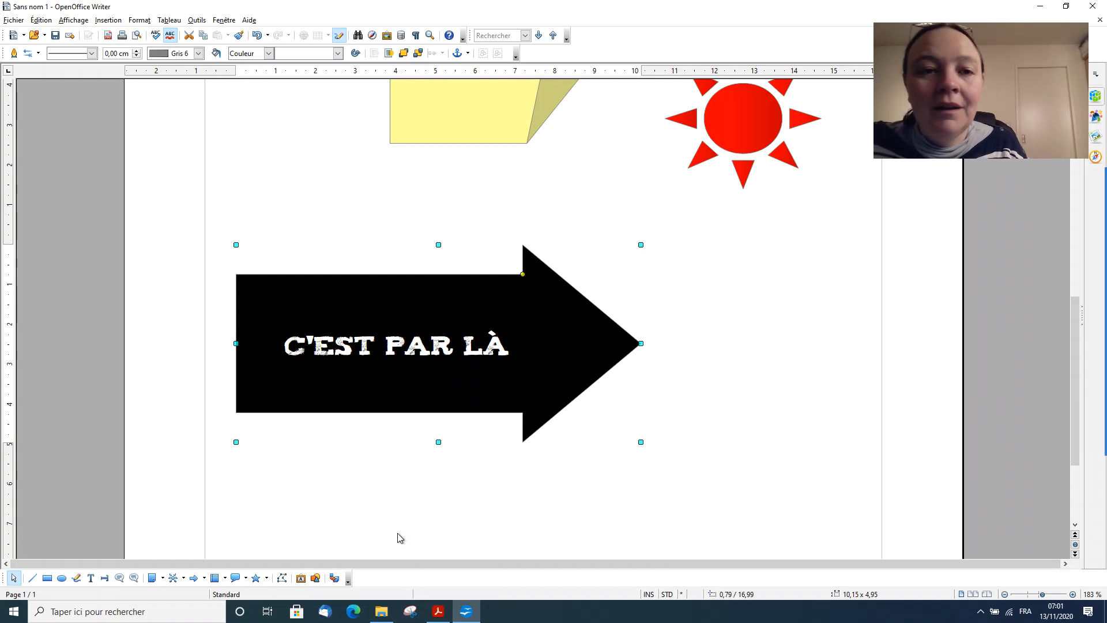
left_click_drag(389, 388, 394, 317)
left_click(354, 433)
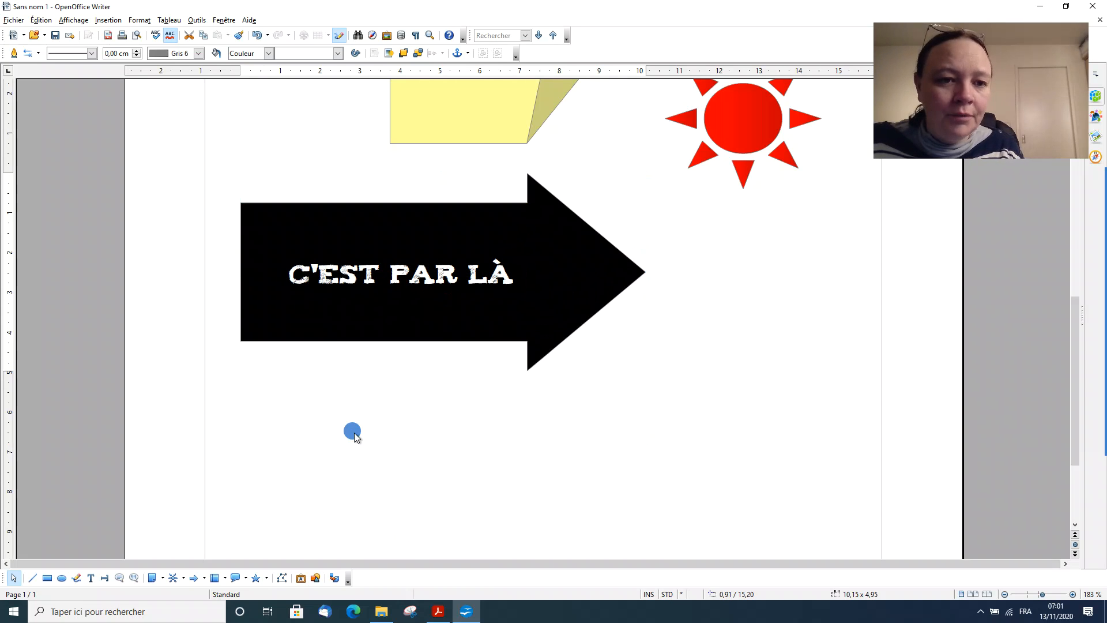
scroll(353, 432, "down", 3)
scroll(353, 433, "up", 3)
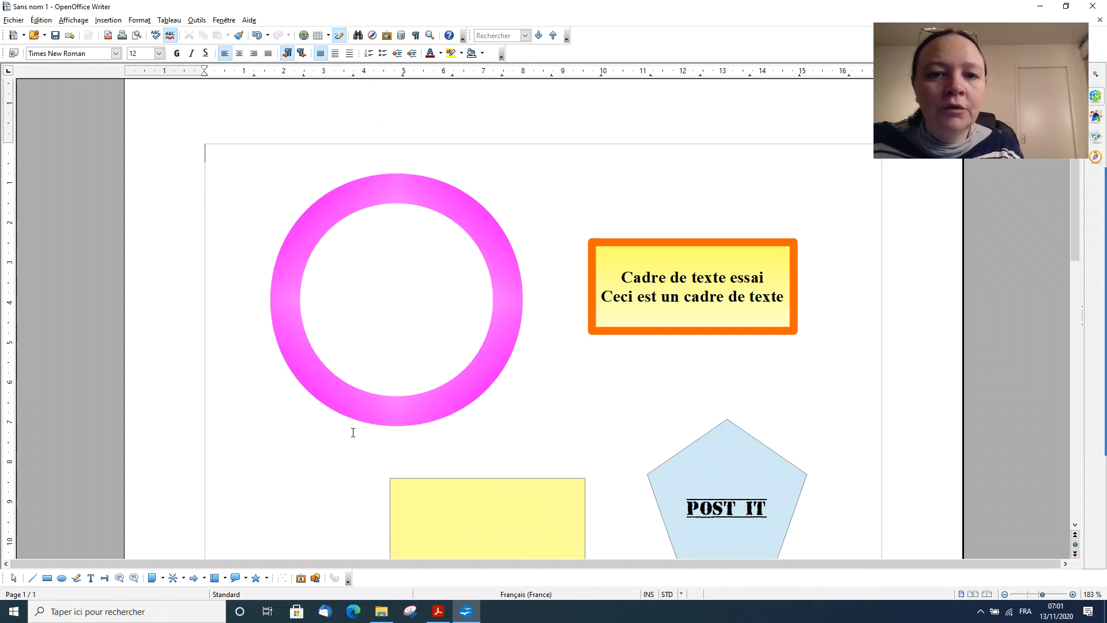
scroll(353, 432, "down", 2)
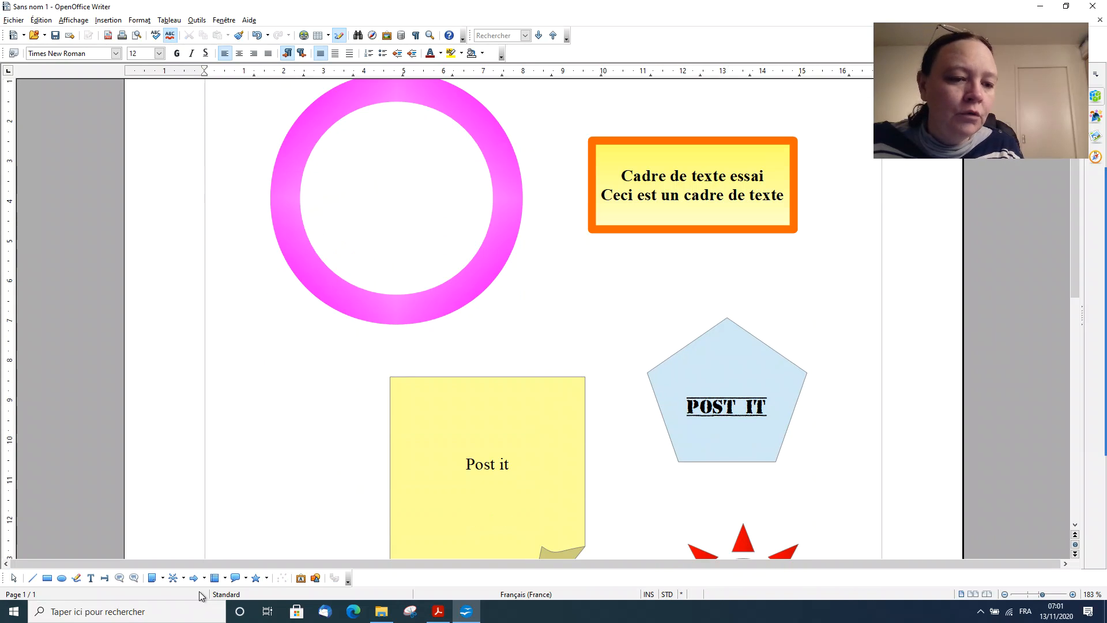
left_click(203, 581)
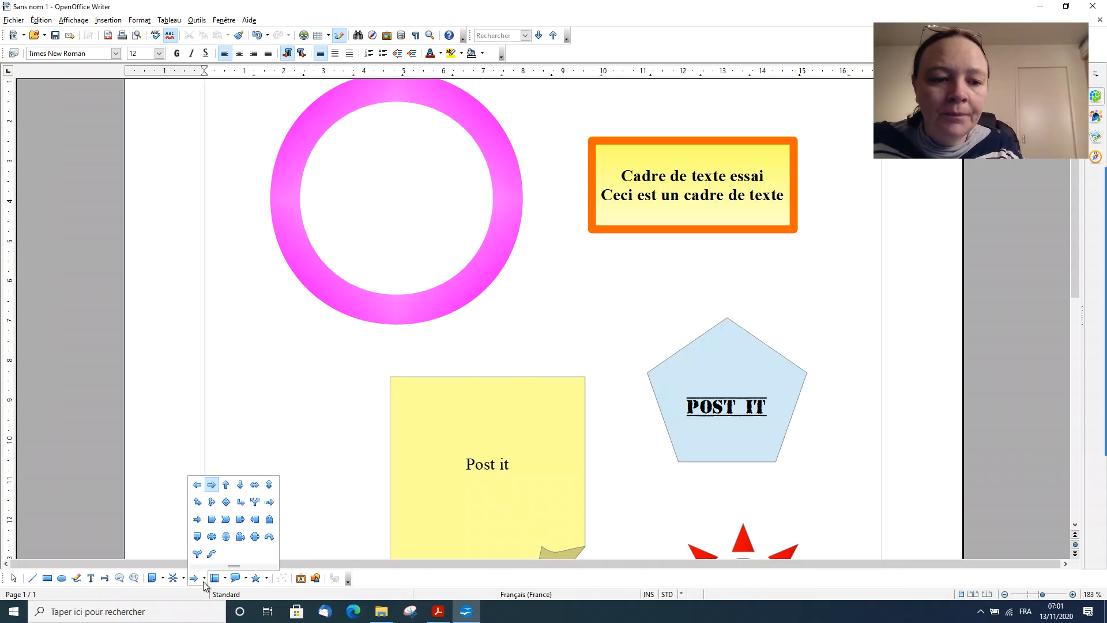
left_click(204, 580)
scroll(255, 403, "down", 10)
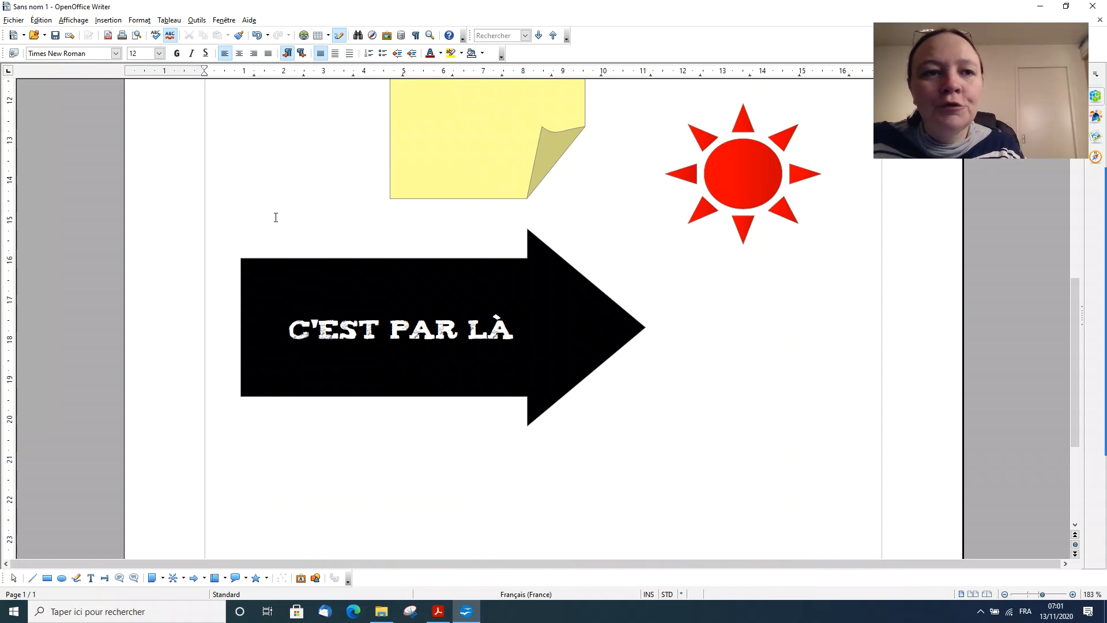
Step: Draw a rectangular callout about 5.58 x 2.97 cm below and right of the black arrow, and shorten its tail
scroll(233, 234, "up", 4)
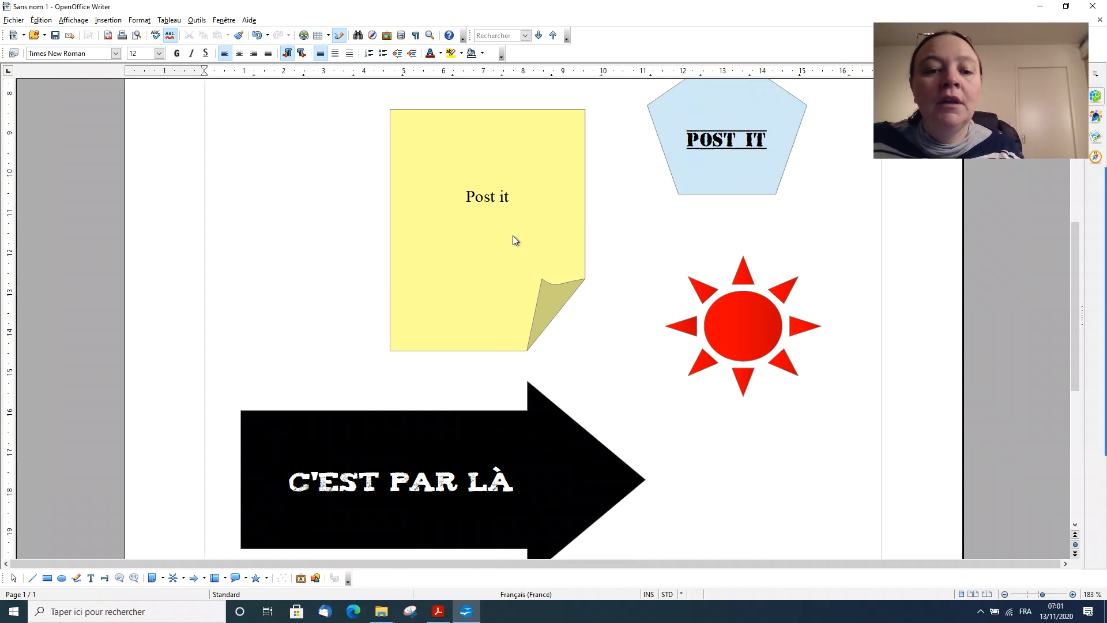
scroll(513, 236, "down", 9)
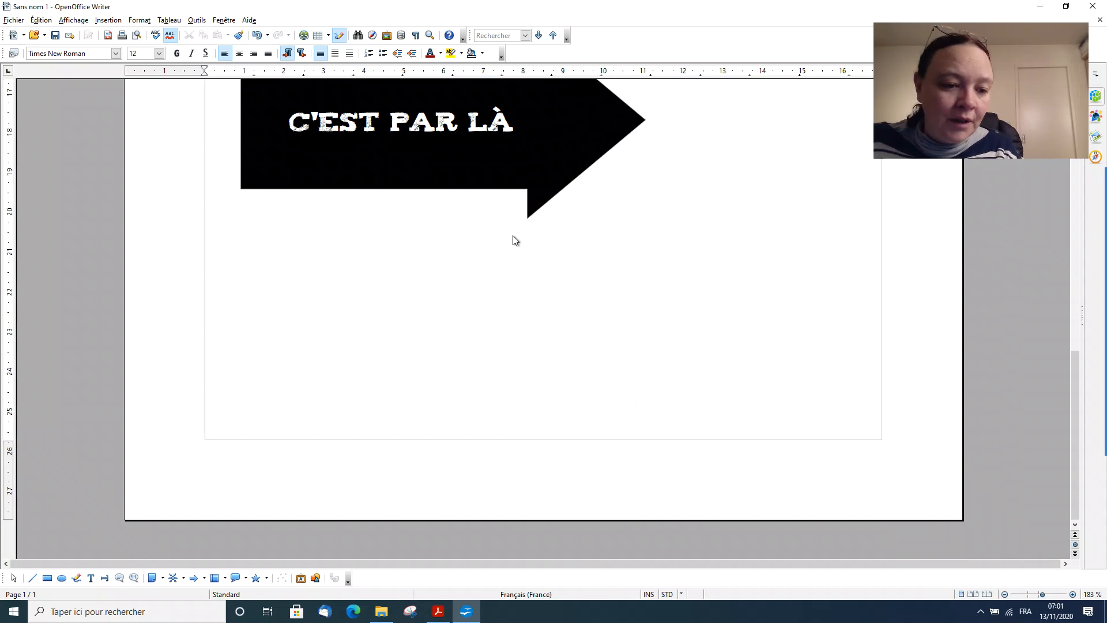
left_click(246, 579)
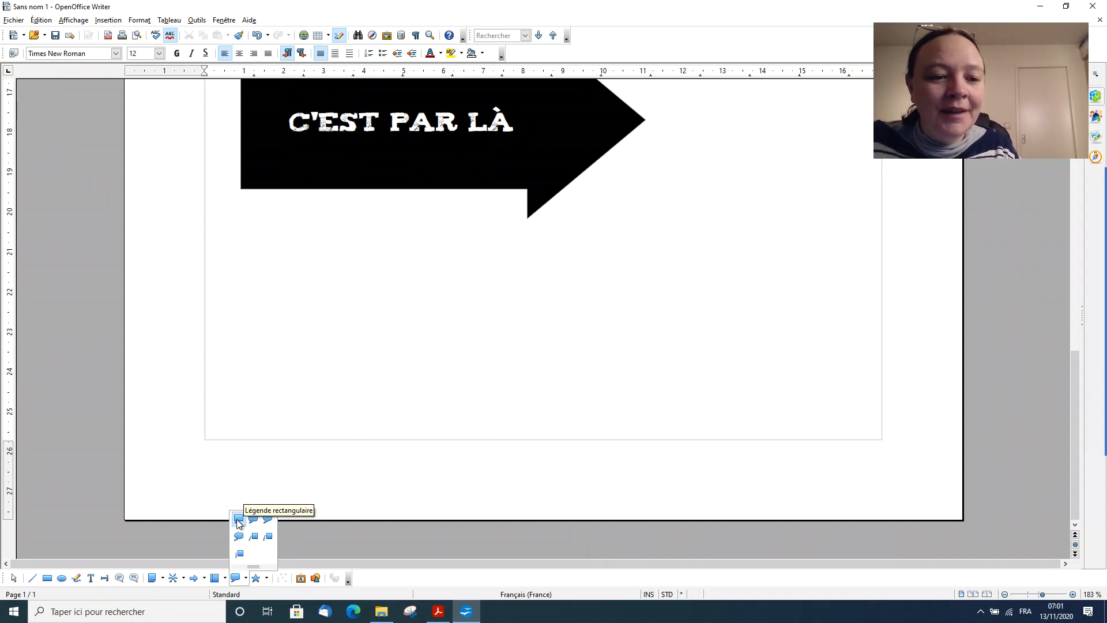
left_click(268, 519)
left_click_drag(678, 260, 859, 314)
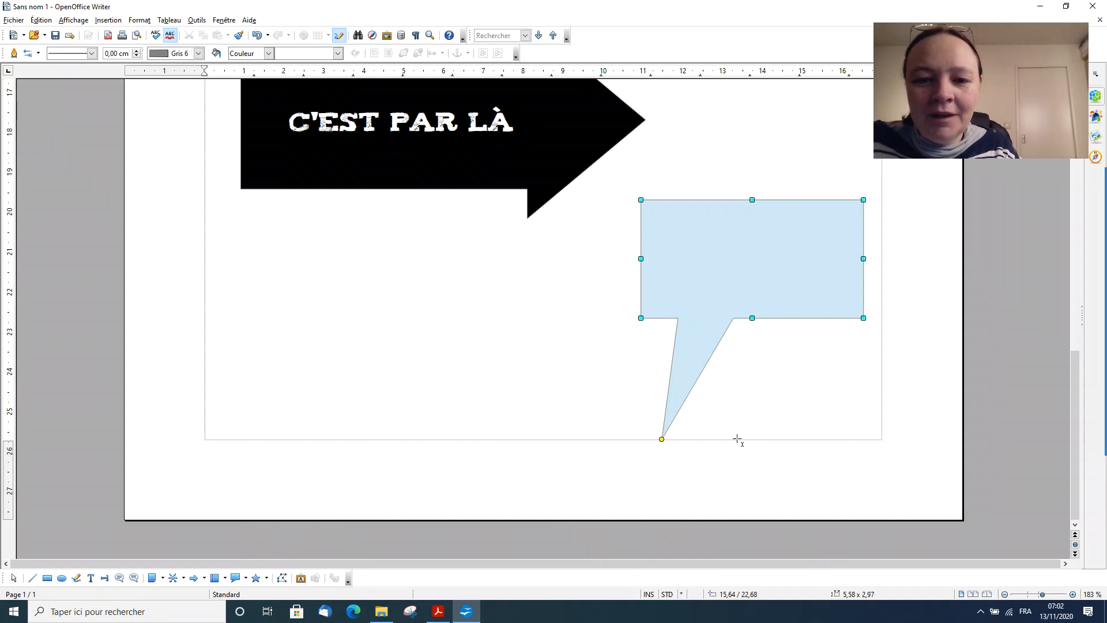
left_click_drag(662, 439, 662, 380)
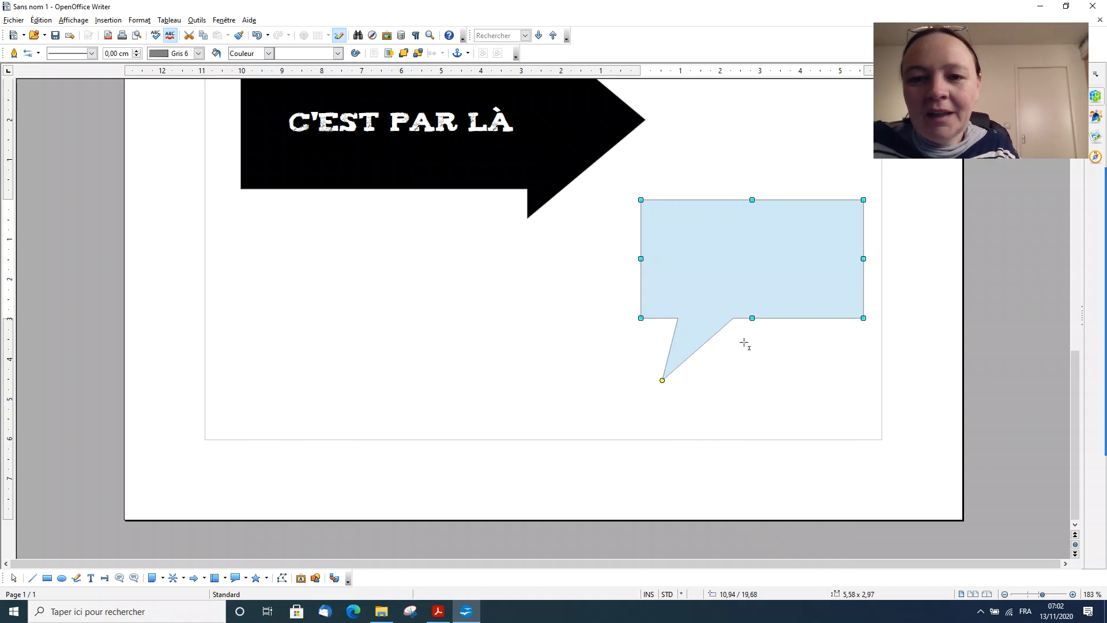
Step: Add the text "Coucou," and, on a second line, "Comment ça va ?" inside the callout
double_click(737, 248)
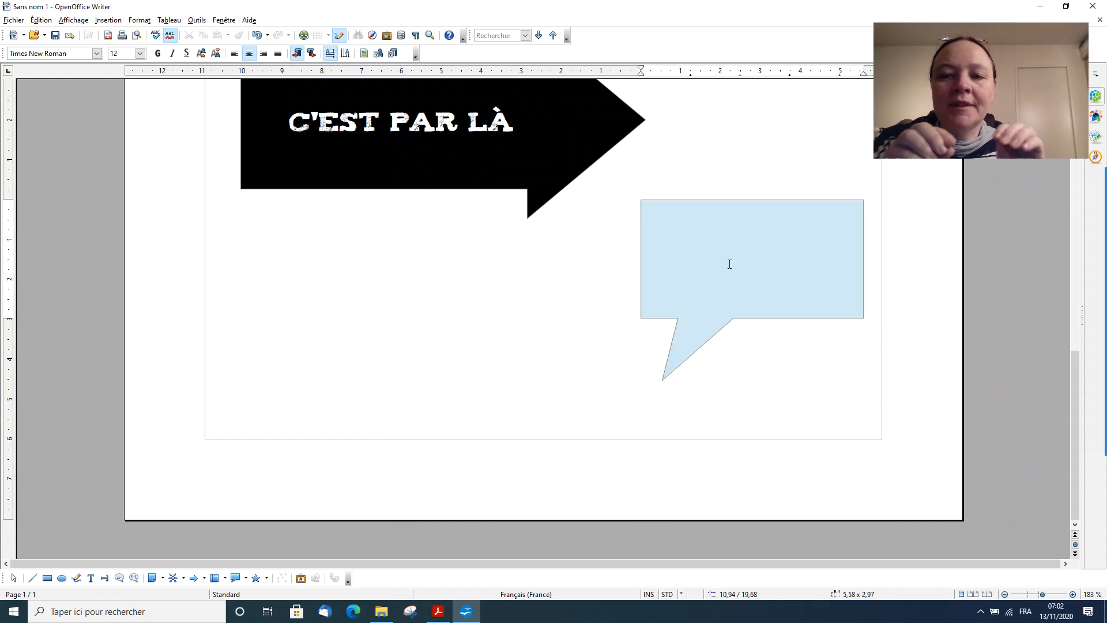
type("Cou")
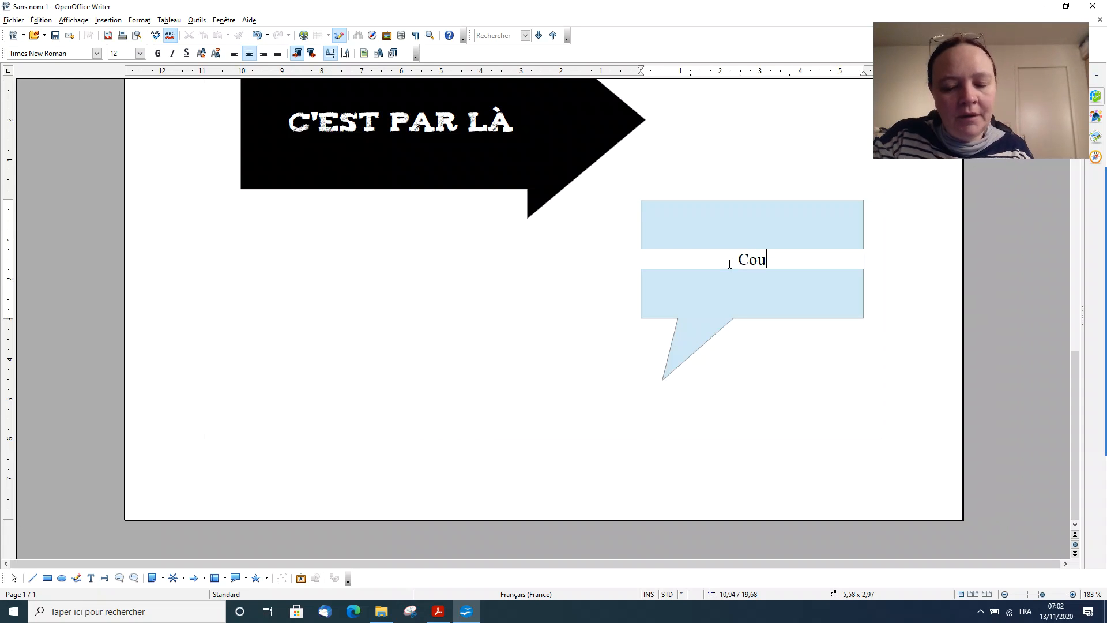
type("cou,")
key("Return")
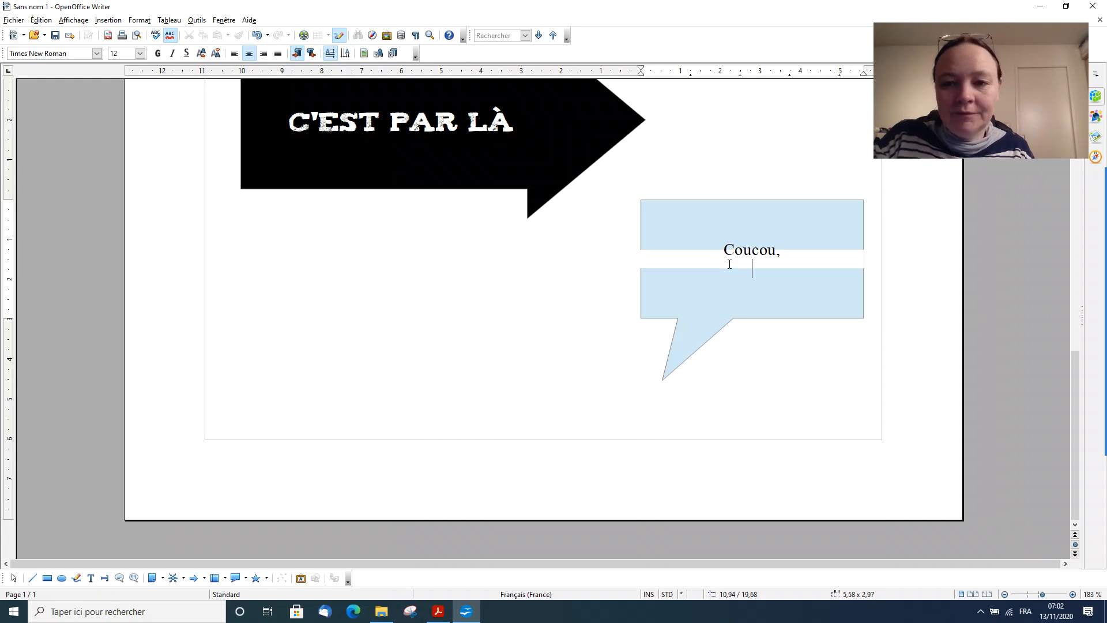
type("Comment ")
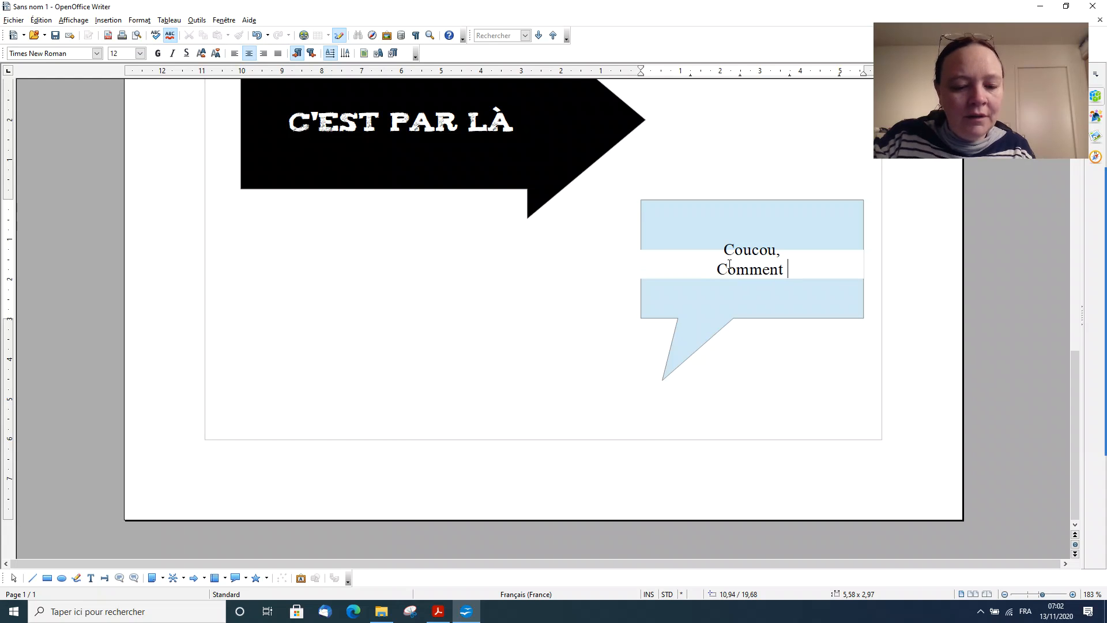
type("ça va ?")
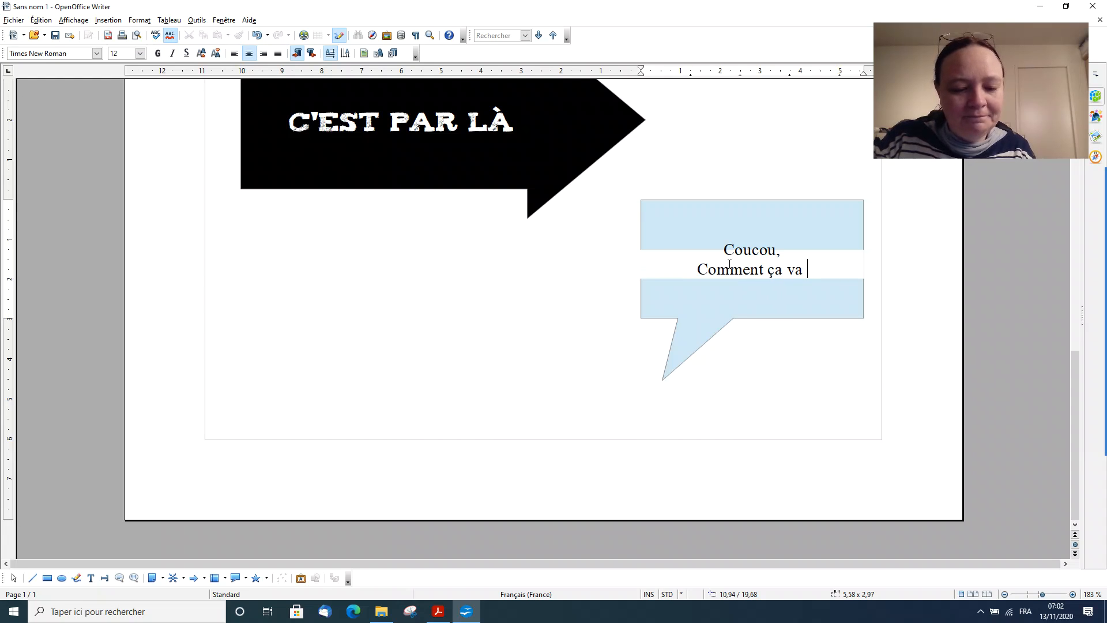
Step: Format both lines of the callout's text in Comic Sans MS at size 15
left_click_drag(811, 269, 678, 234)
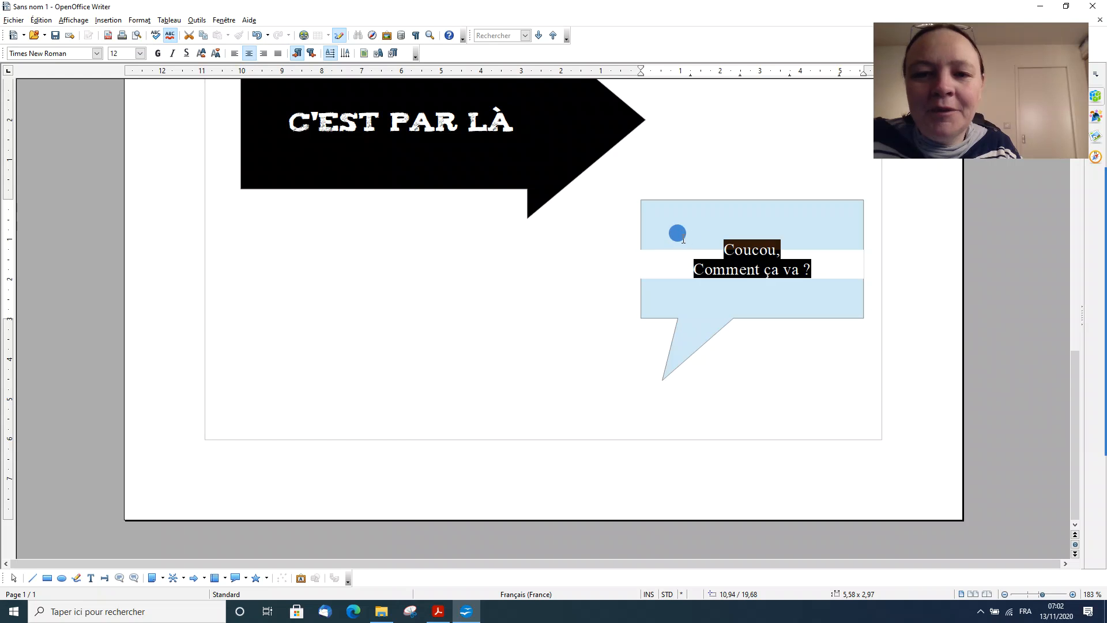
left_click(99, 54)
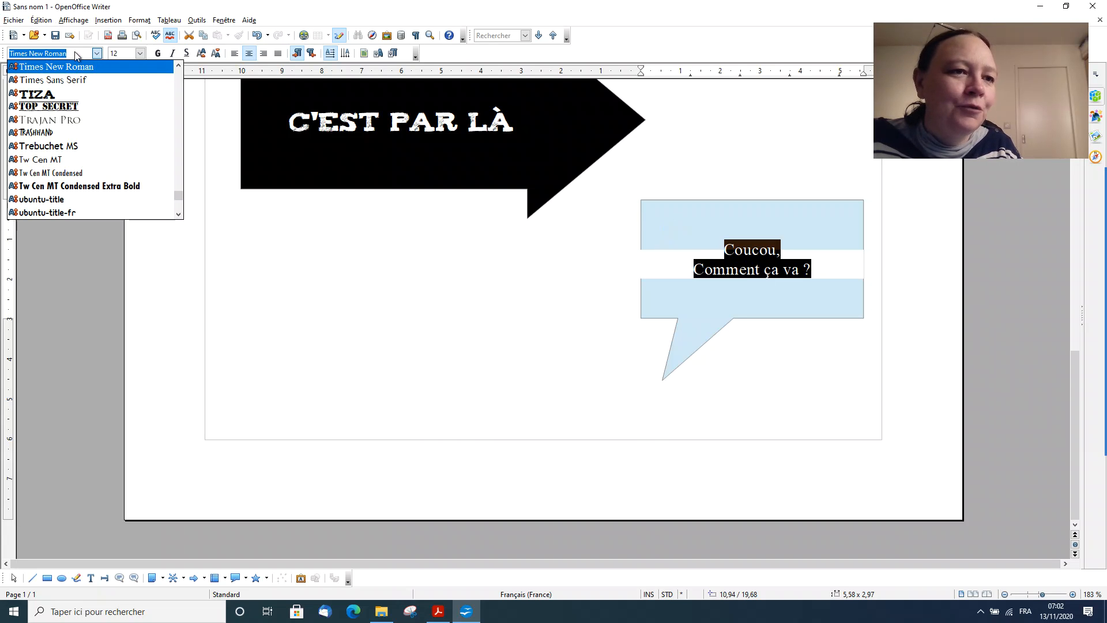
type("Comic")
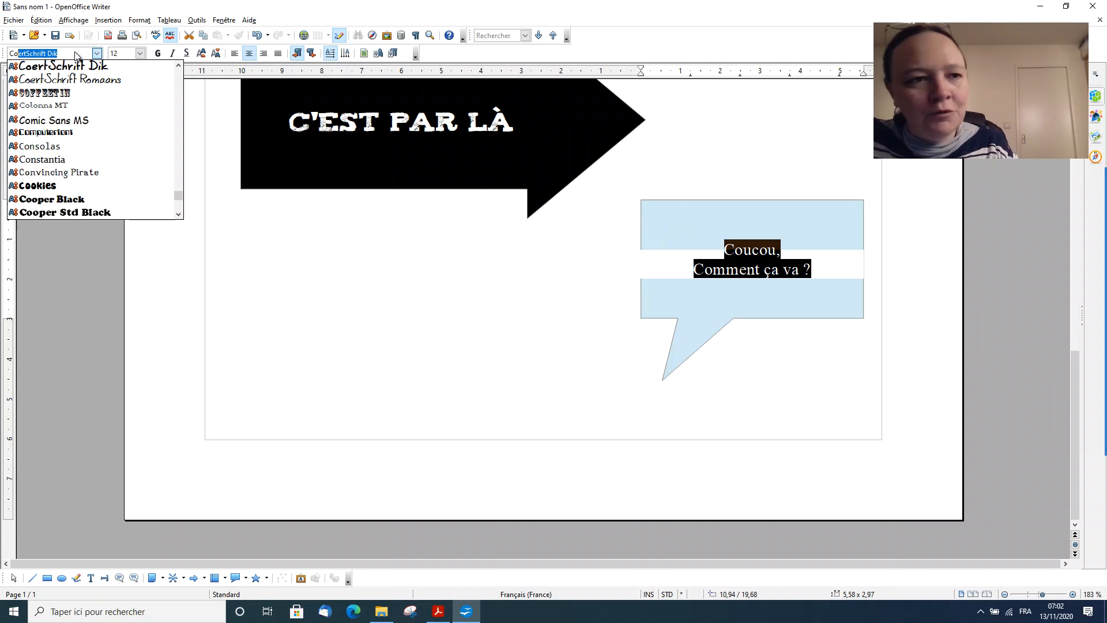
left_click(27, 119)
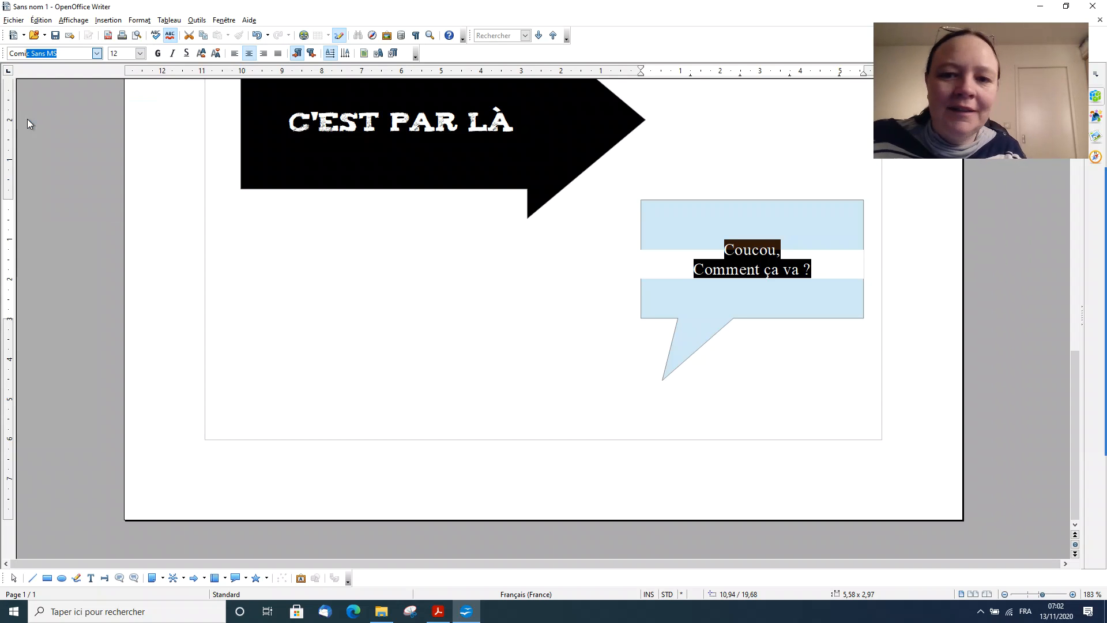
left_click(139, 53)
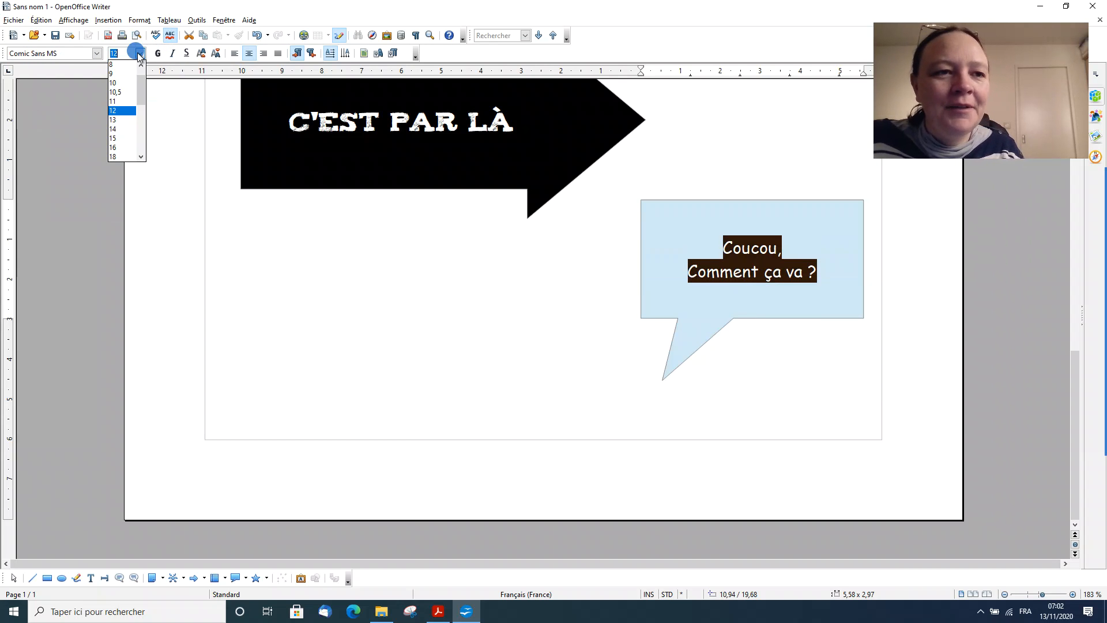
left_click(113, 139)
left_click(491, 370)
Step: Give the callout a Blanc fill and a Noir outline 0,10 cm wide
left_click(705, 332)
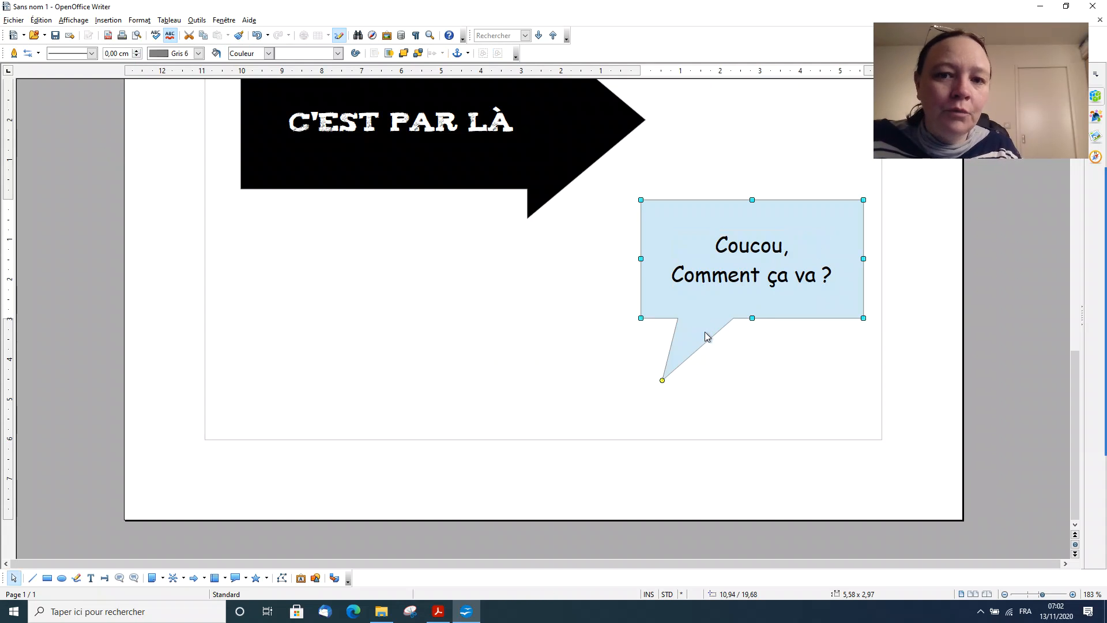
left_click(337, 53)
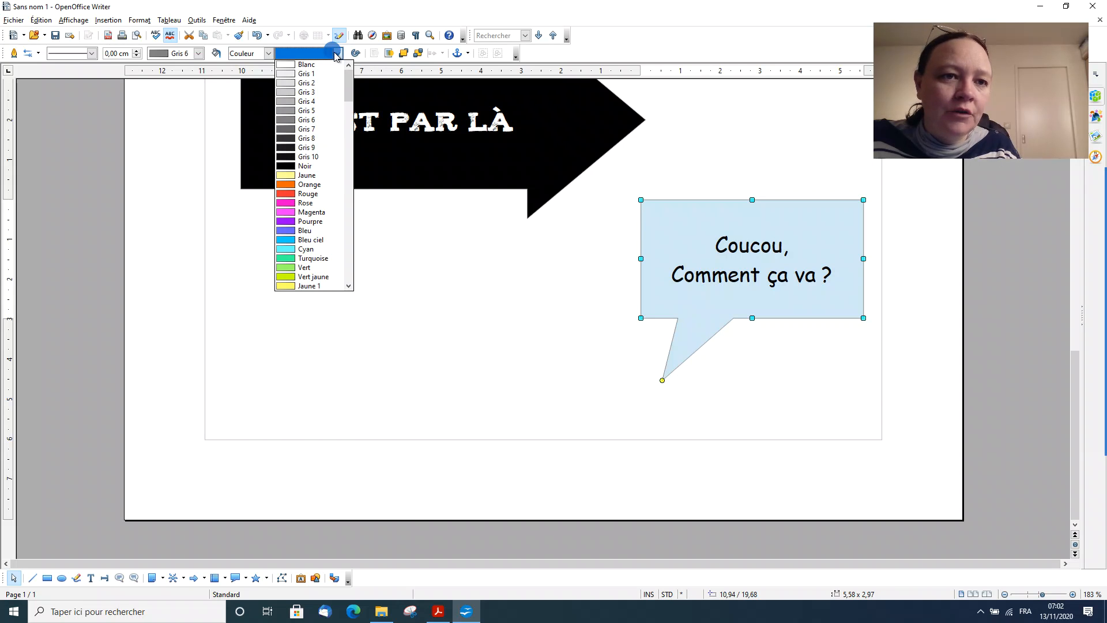
left_click(320, 64)
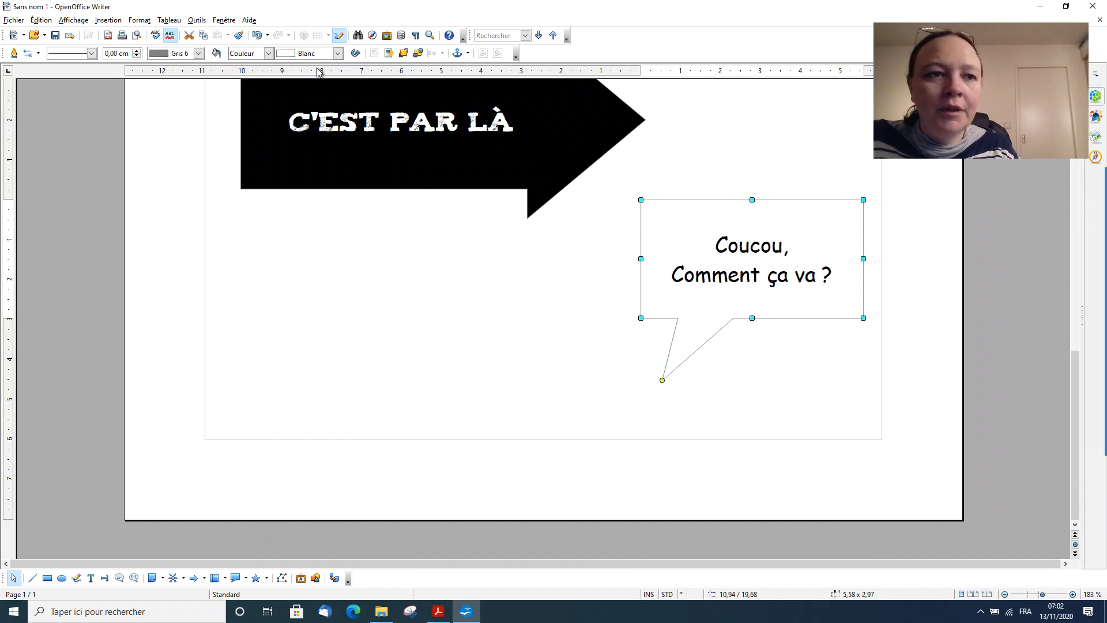
left_click(171, 54)
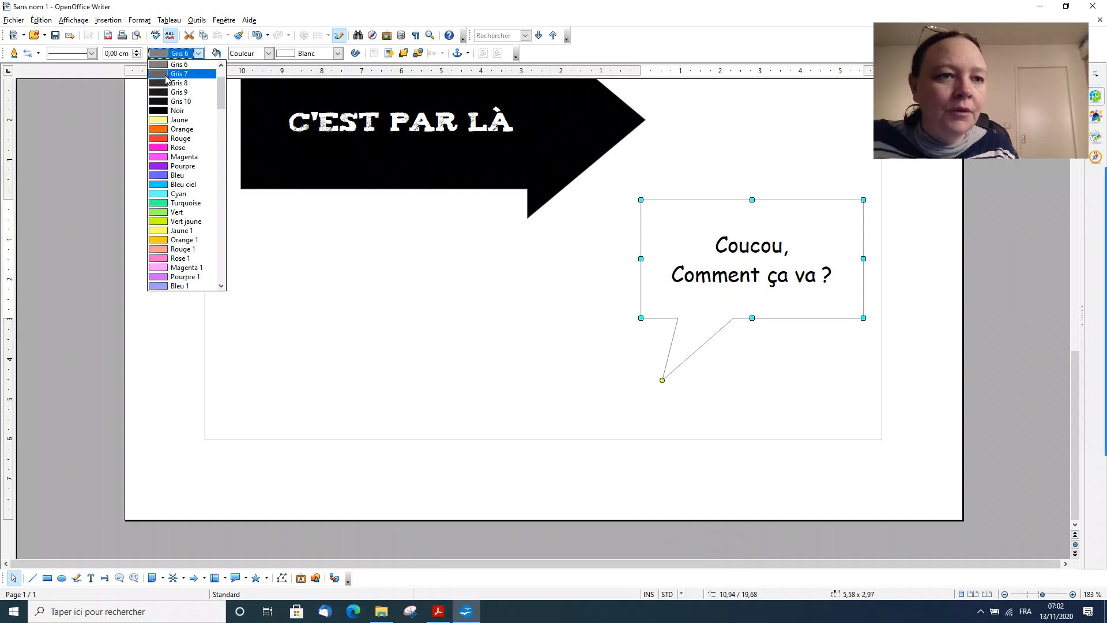
left_click(173, 111)
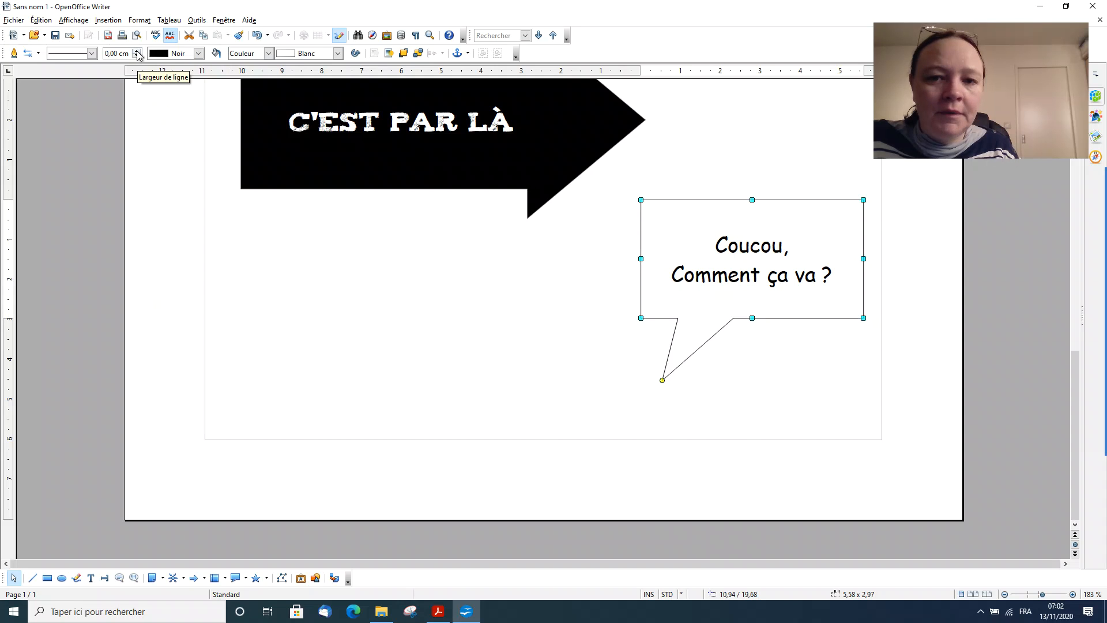
left_click(137, 51)
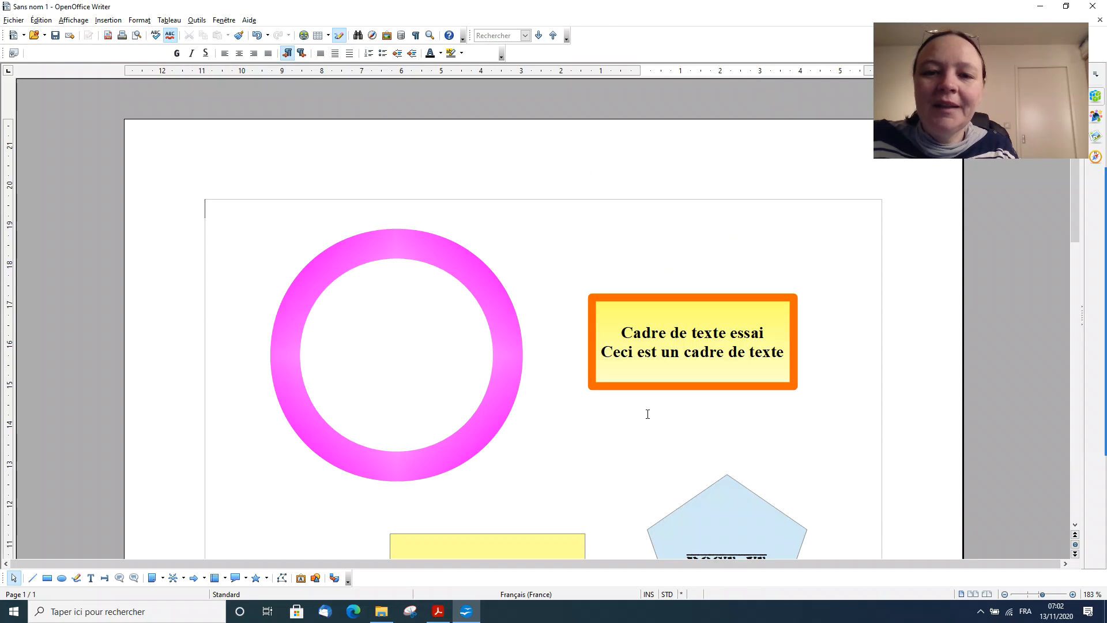
Step: Move the callout to about 9.57 / 15.98 cm, overlapping the arrowhead, point its tail left into the black arrow, and deselect it
scroll(647, 414, "down", 10)
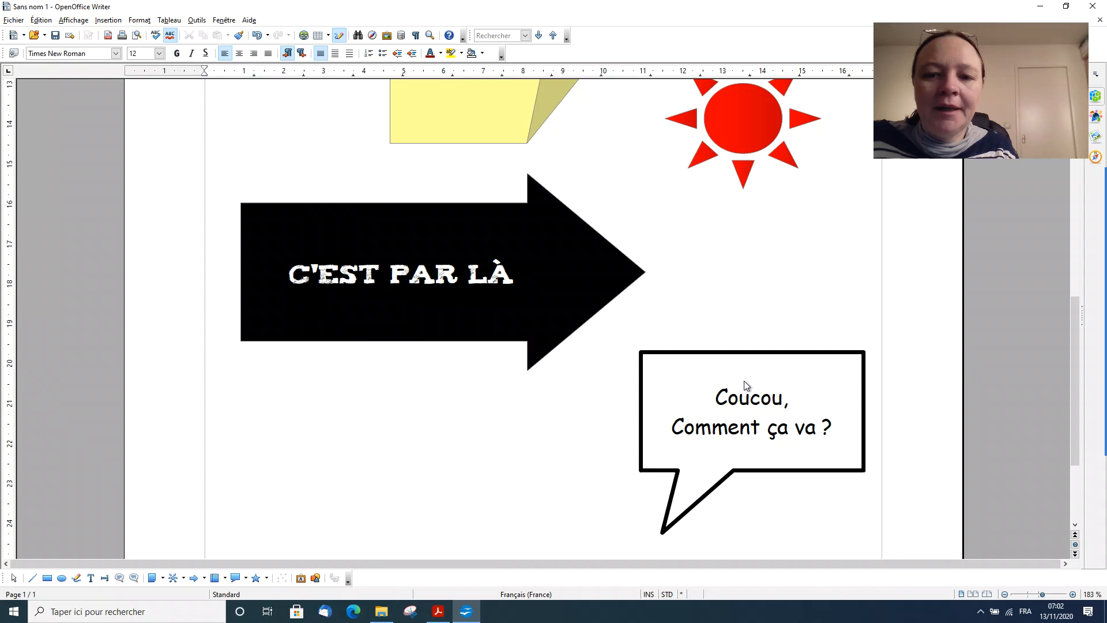
mouse_move(746, 386)
left_mouse_down()
mouse_move(670, 296)
mouse_move(669, 268)
left_mouse_up()
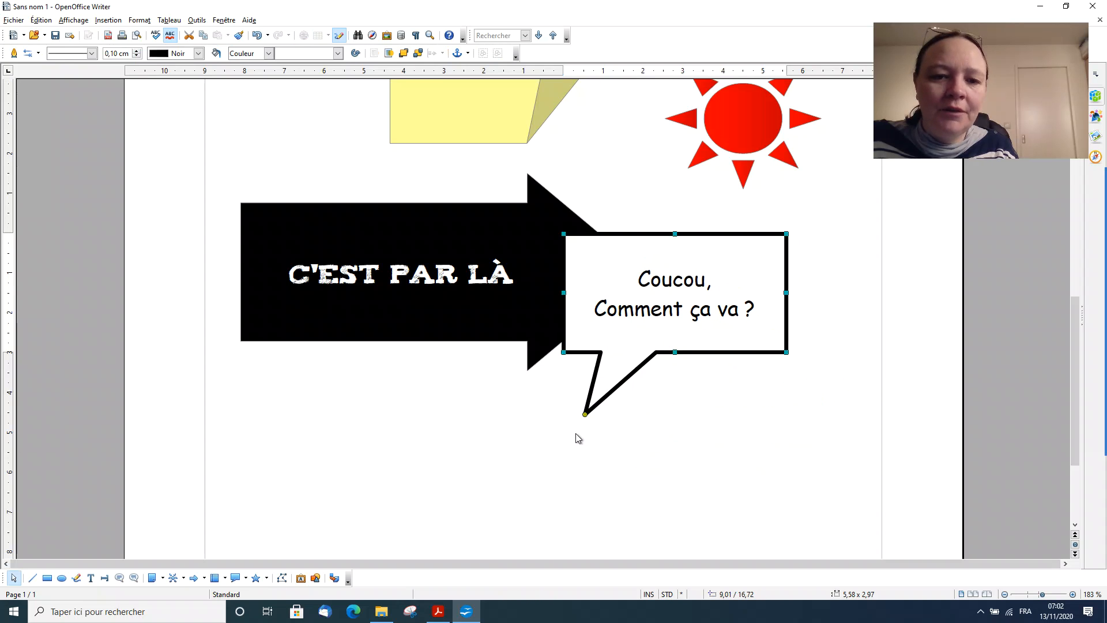
left_click_drag(585, 414, 501, 348)
left_click_drag(652, 278, 674, 249)
left_click(689, 427)
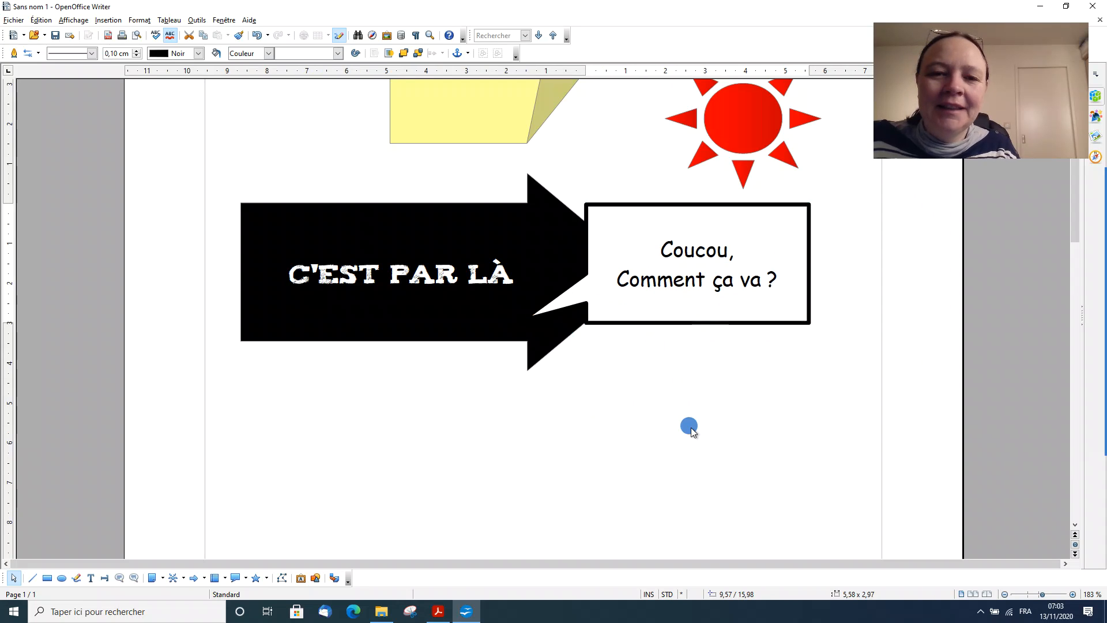
Step: Display the available star shapes for drawing
left_click(266, 578)
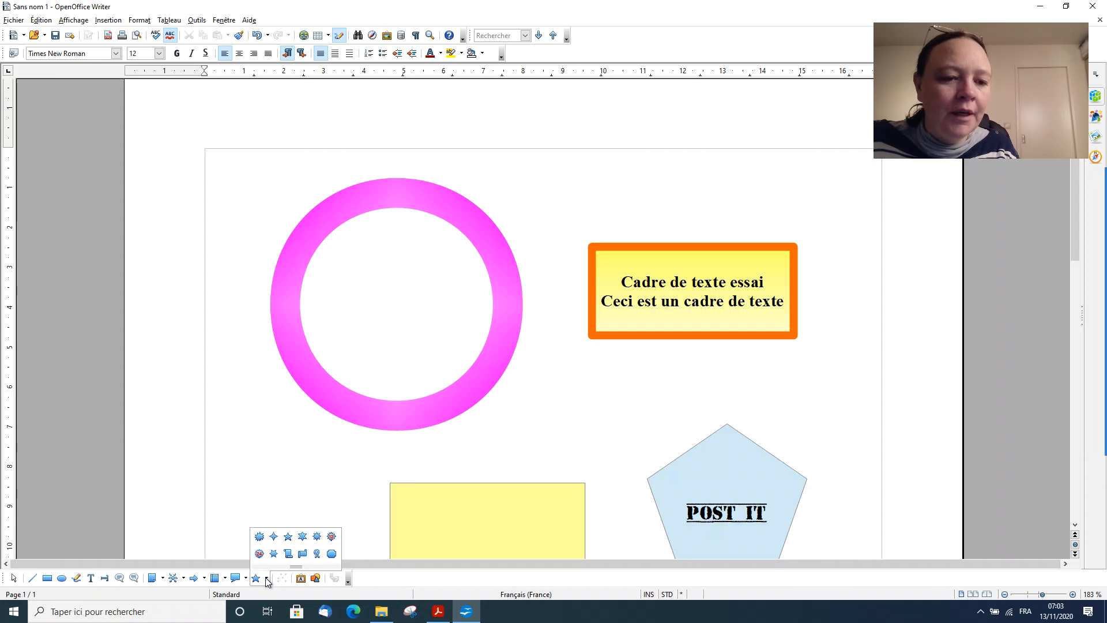